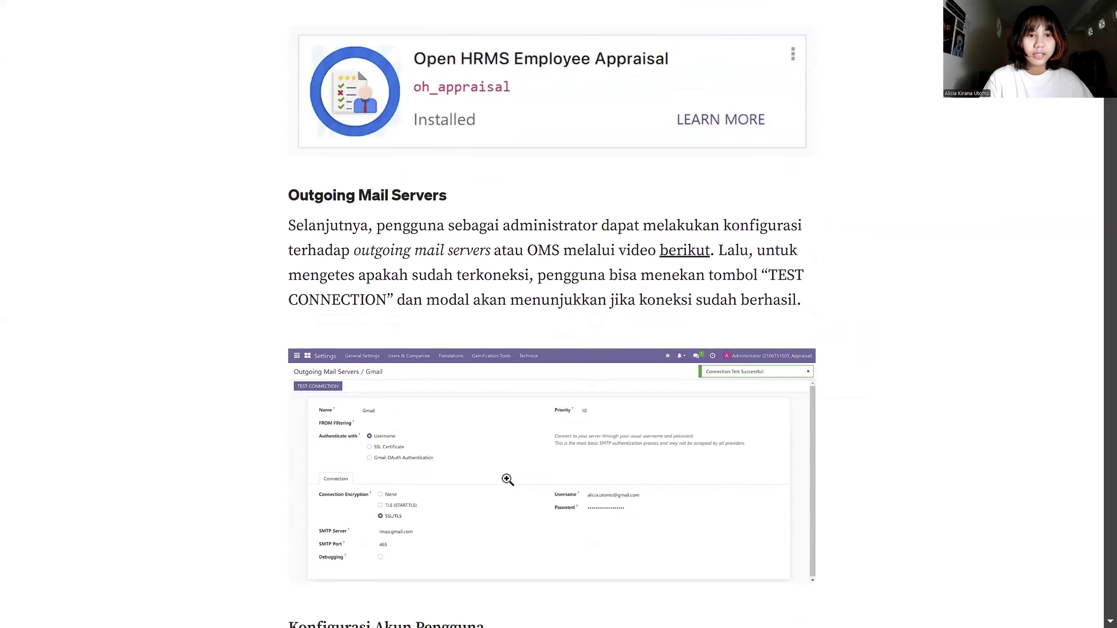
# Step: Read the Outgoing Mail Servers section and examine the enlarged Gmail server configuration screenshot
pyautogui.scroll(-1, 507, 479)
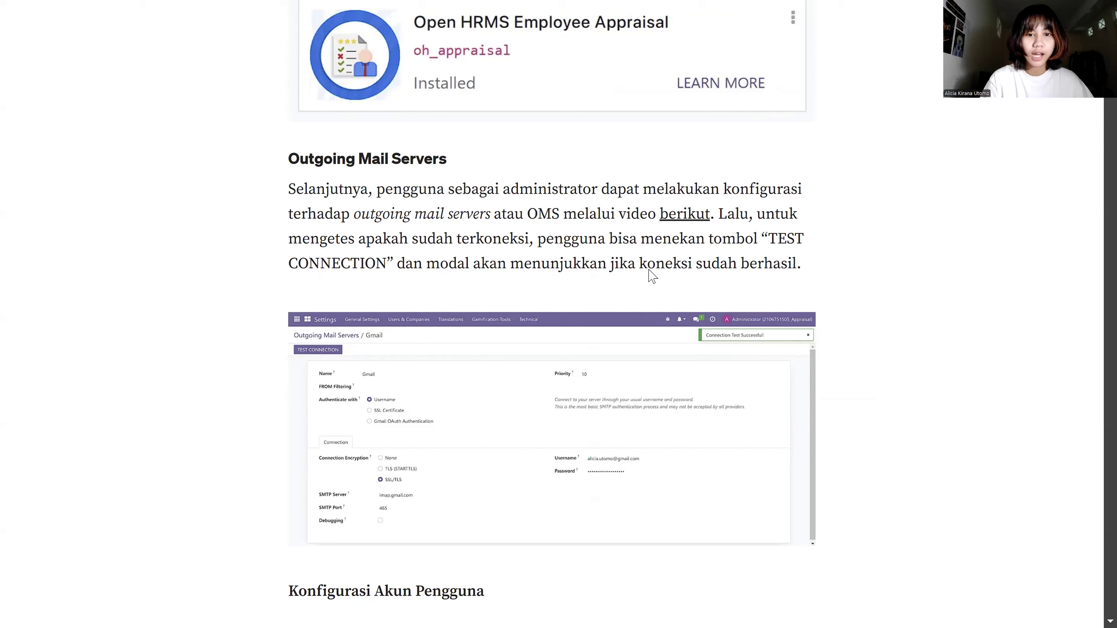
pyautogui.click(579, 396)
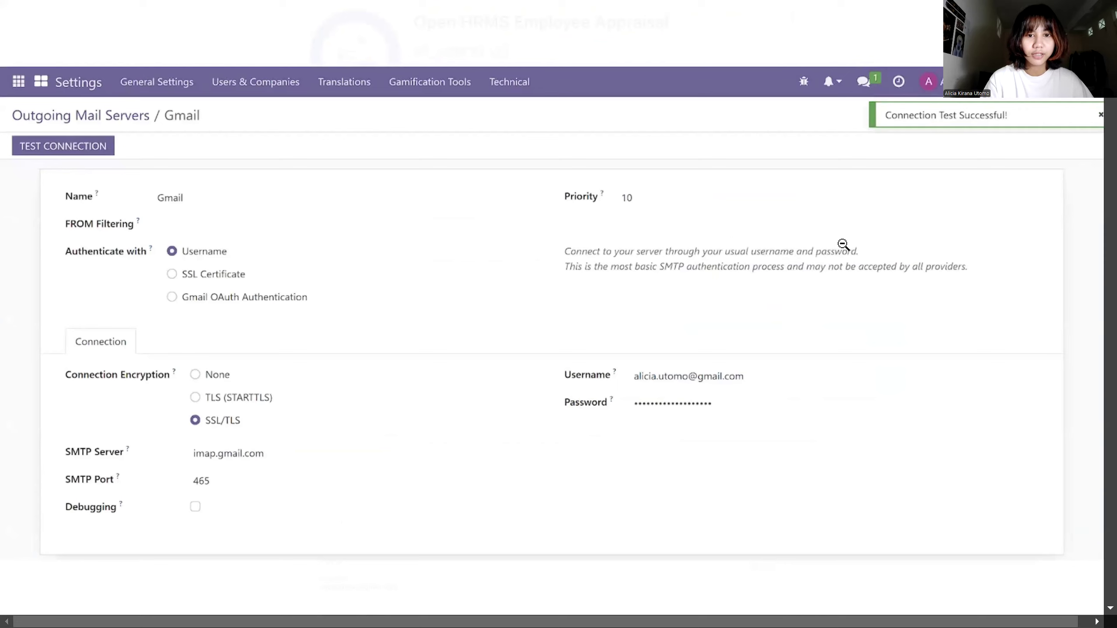
pyautogui.click(325, 278)
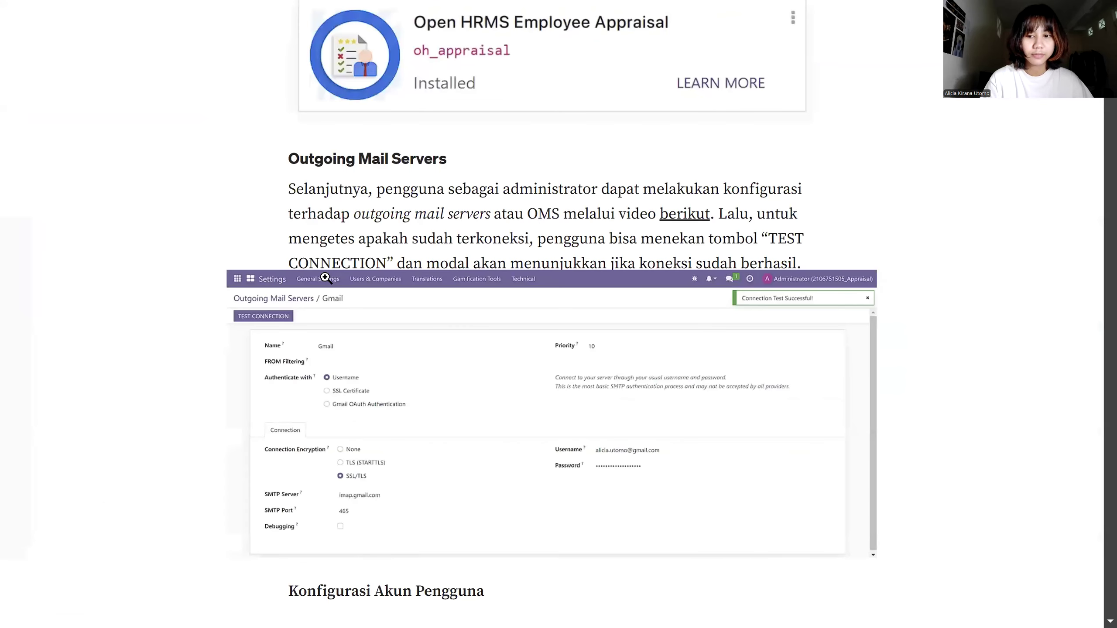
# Step: Review the Konfigurasi Akun Pengguna section and examine the HR manager's access rights in the enlarged screenshot
pyautogui.scroll(-8, 326, 277)
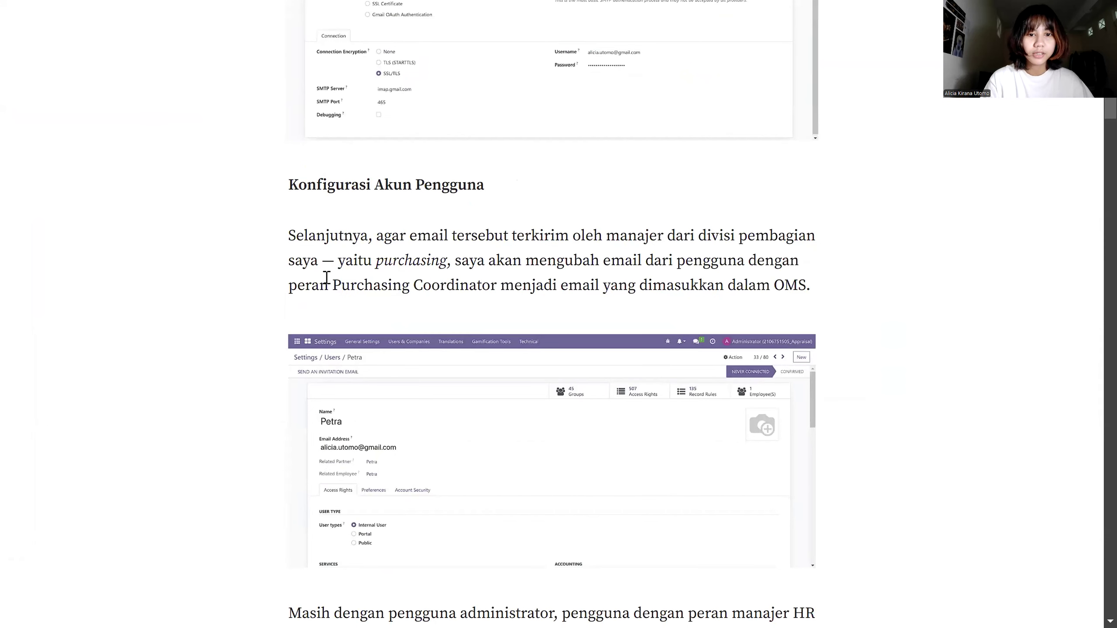
pyautogui.scroll(-8, 326, 277)
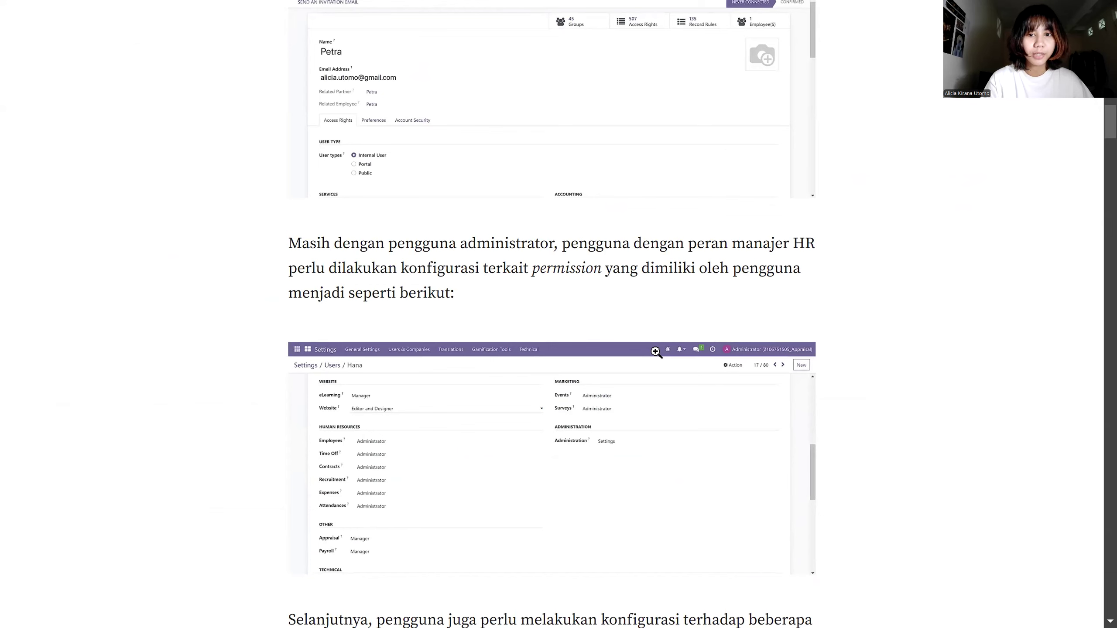
pyautogui.scroll(-2, 656, 352)
pyautogui.click(565, 378)
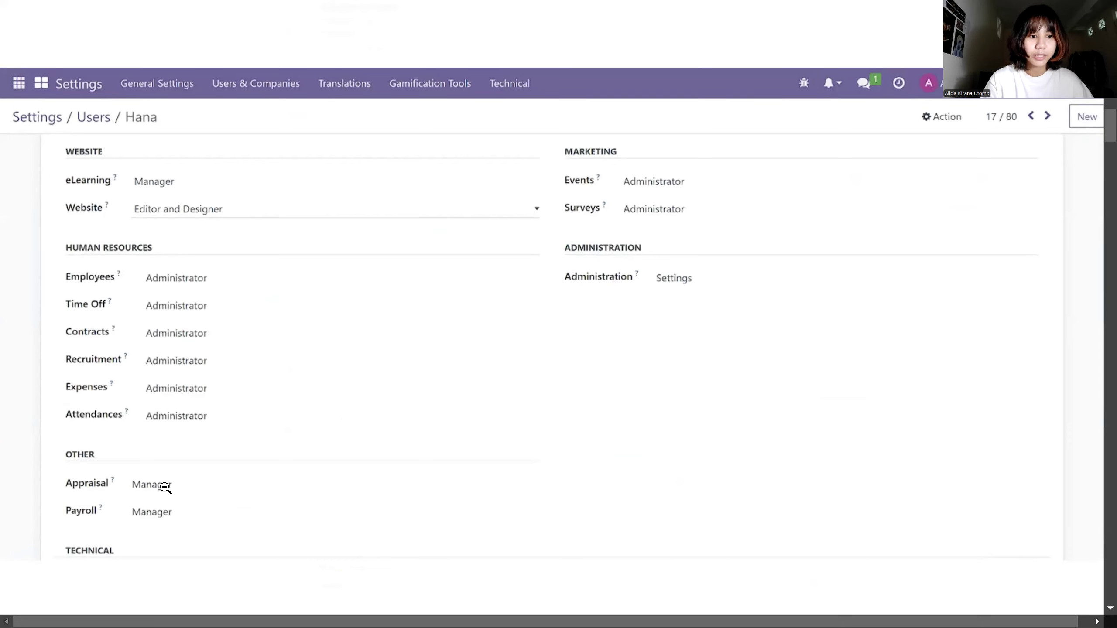
pyautogui.click(356, 363)
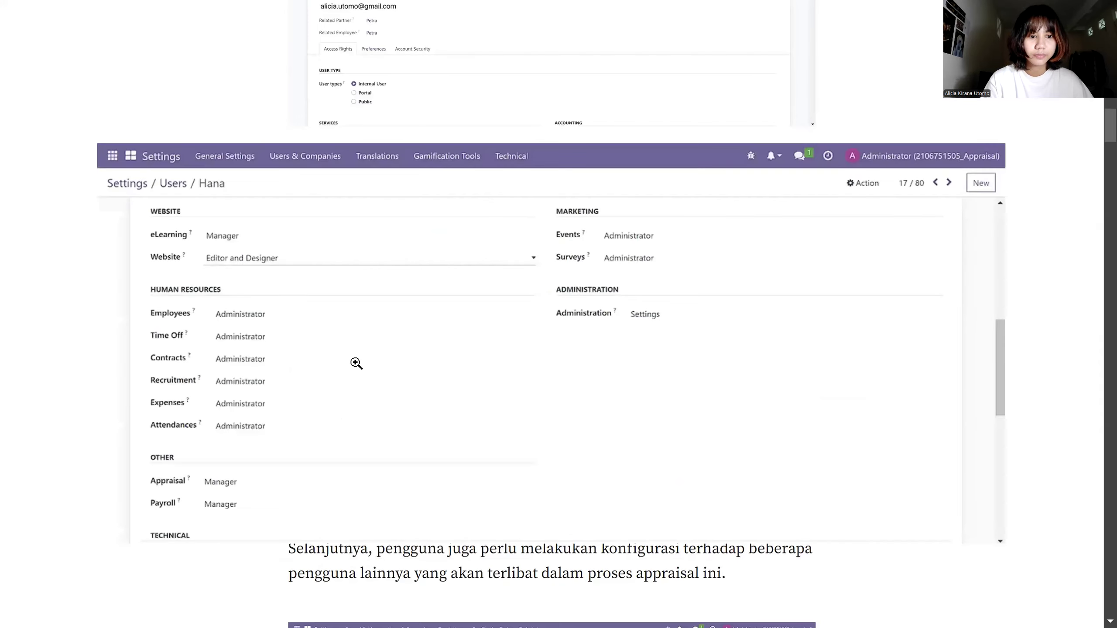
# Step: Examine the enlarged access rights screenshots of the two other users involved in the appraisal process
pyautogui.scroll(-5, 356, 363)
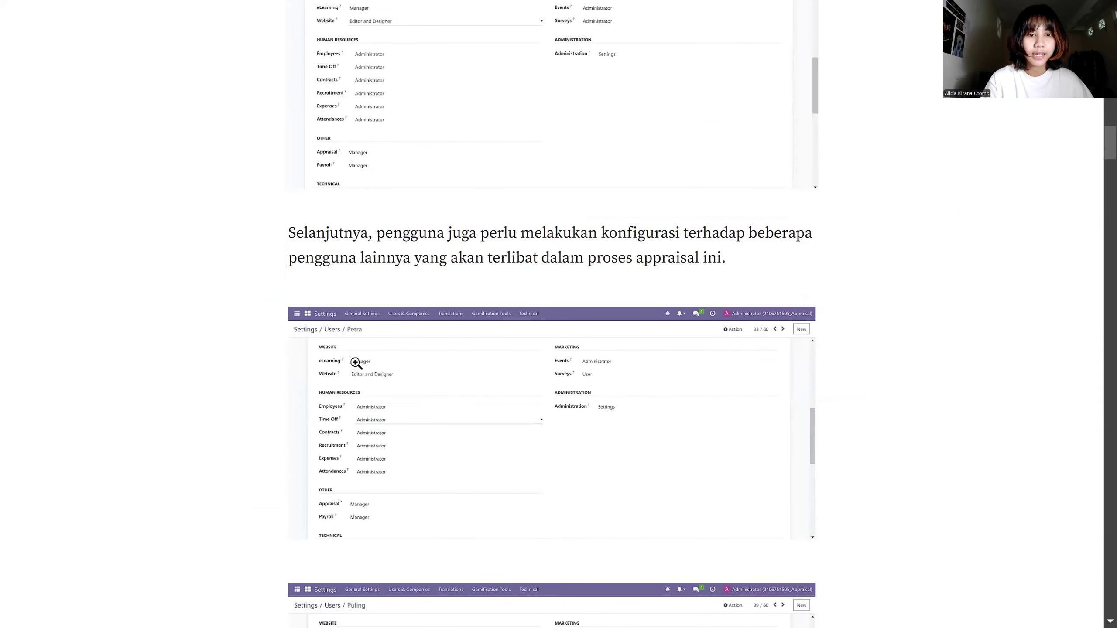
pyautogui.click(445, 369)
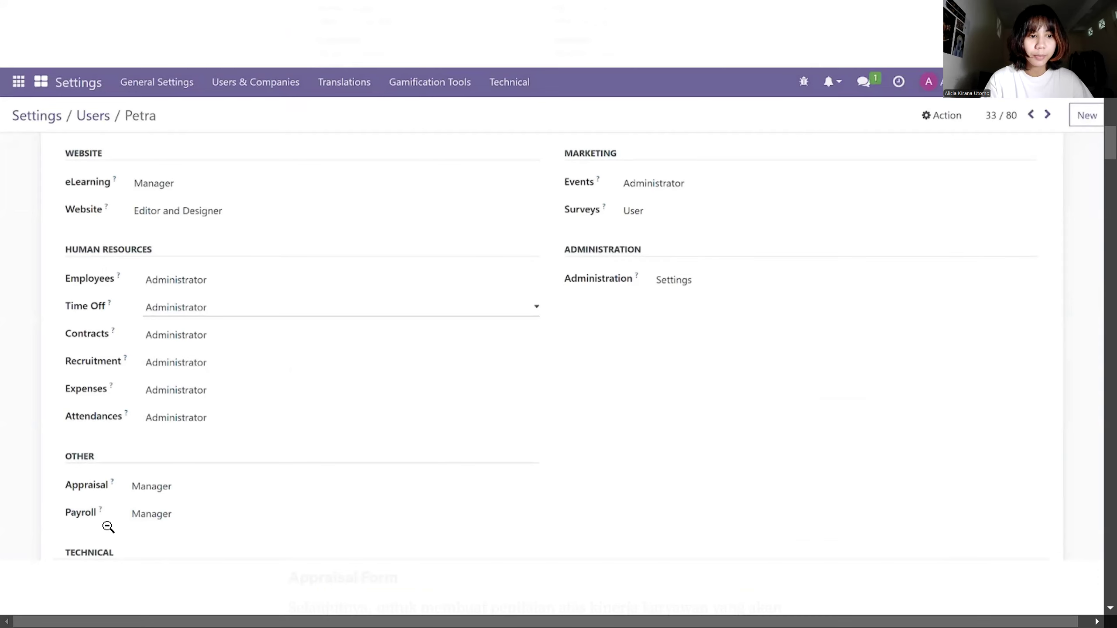
pyautogui.click(440, 358)
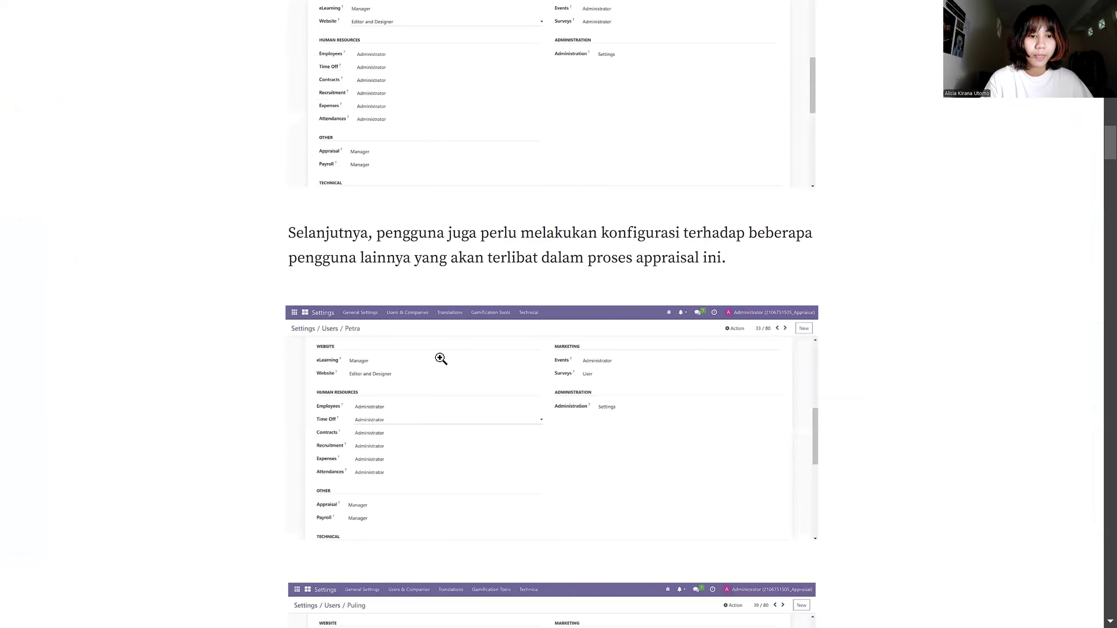
pyautogui.scroll(-5, 441, 359)
pyautogui.click(387, 357)
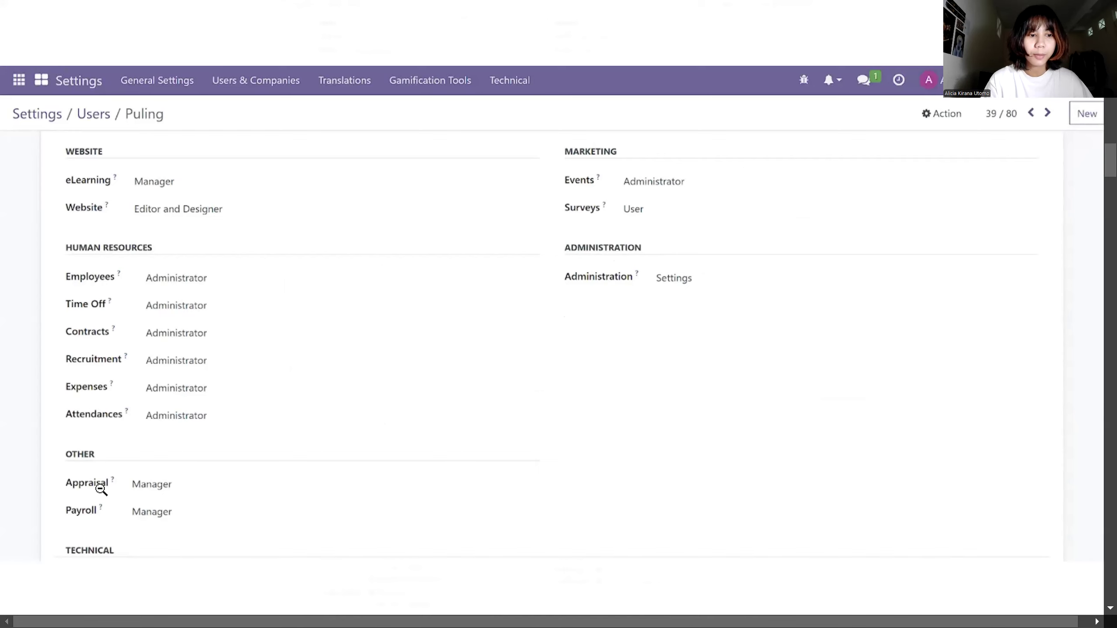
pyautogui.rightClick(356, 397)
pyautogui.click(377, 317)
pyautogui.click(378, 316)
# Step: Read the Appraisal Form section and inspect the survey's participant, pagination, and time and scoring options in the enlarged screenshots
pyautogui.scroll(-5, 377, 316)
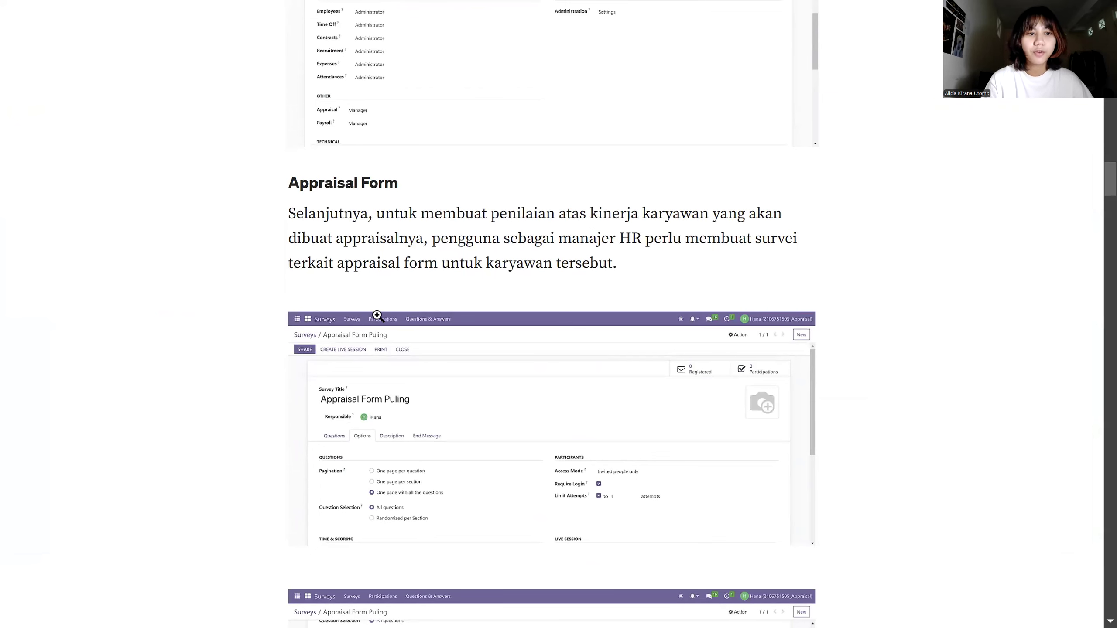
pyautogui.scroll(-1, 376, 316)
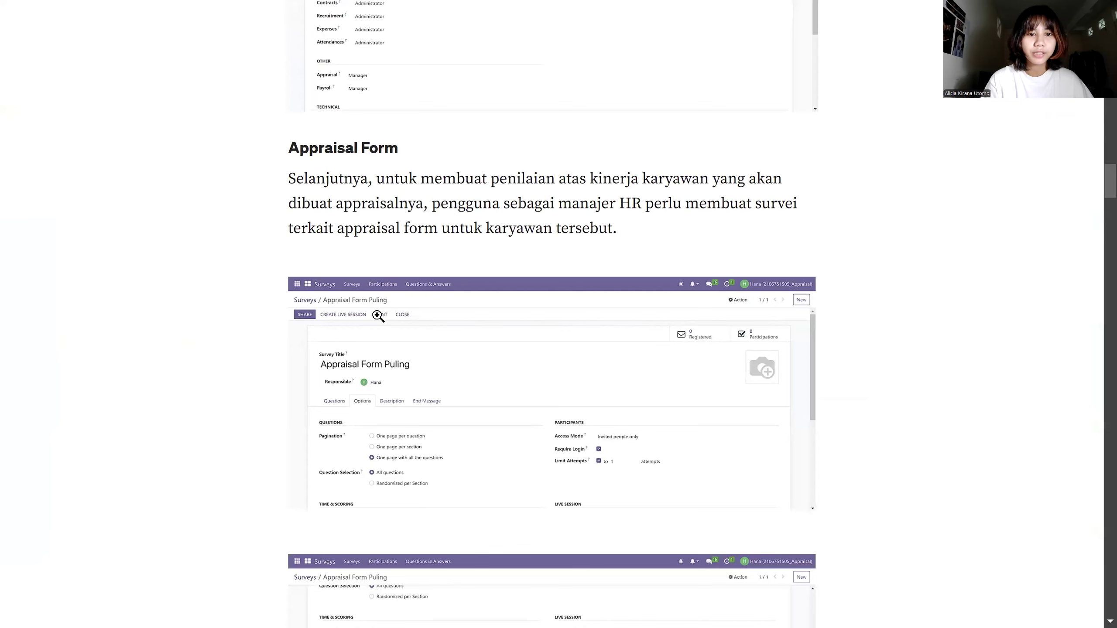
pyautogui.scroll(-4, 377, 315)
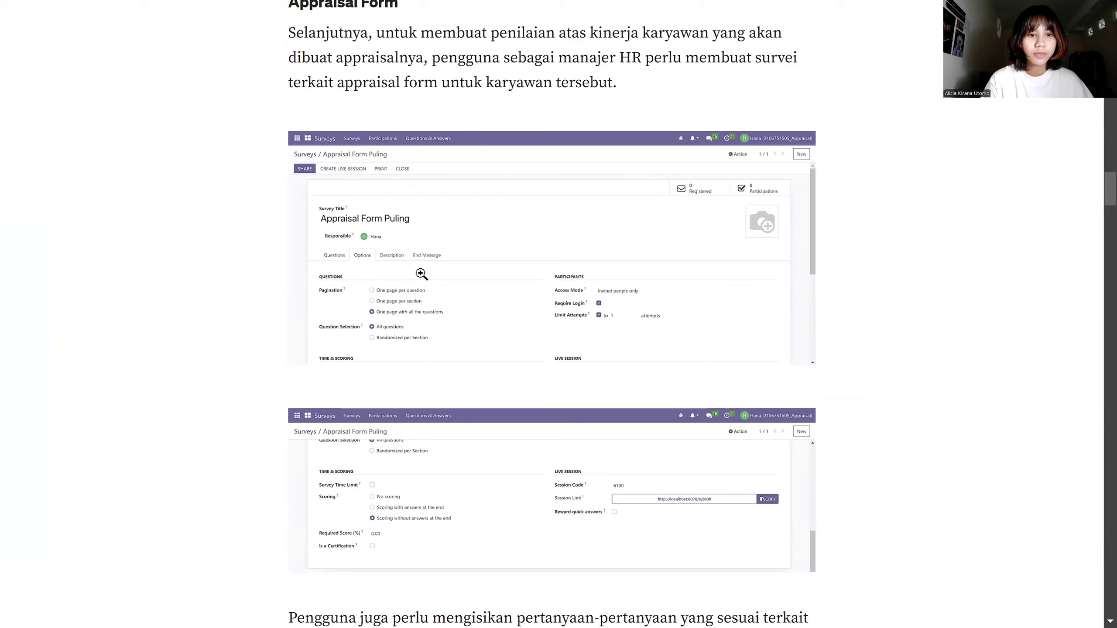
pyautogui.click(421, 275)
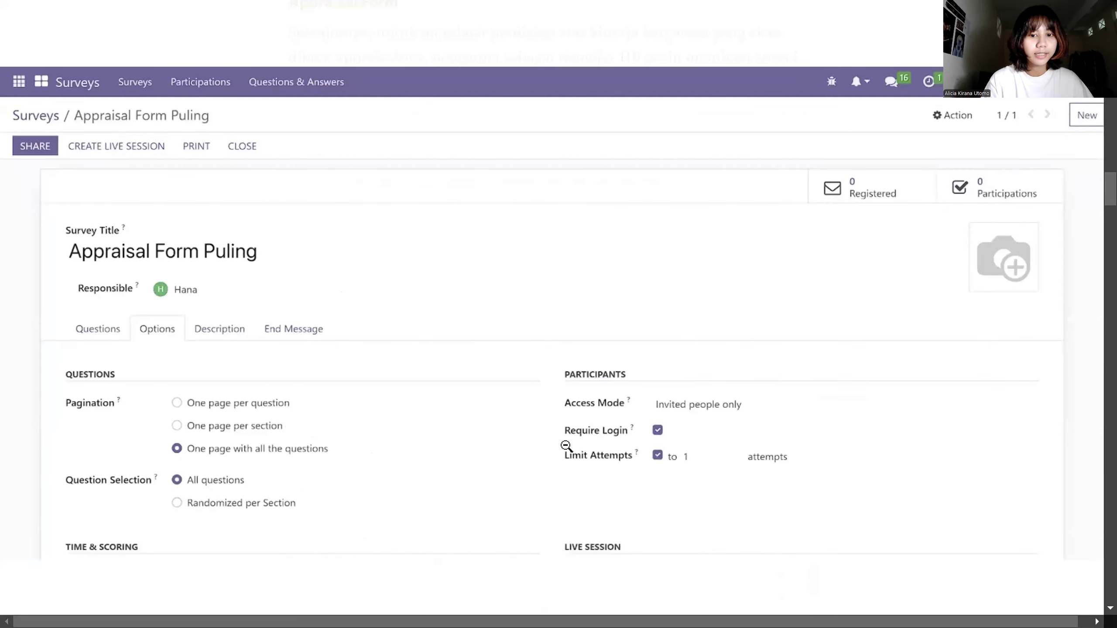
pyautogui.click(474, 381)
pyautogui.scroll(-4, 474, 381)
pyautogui.click(493, 305)
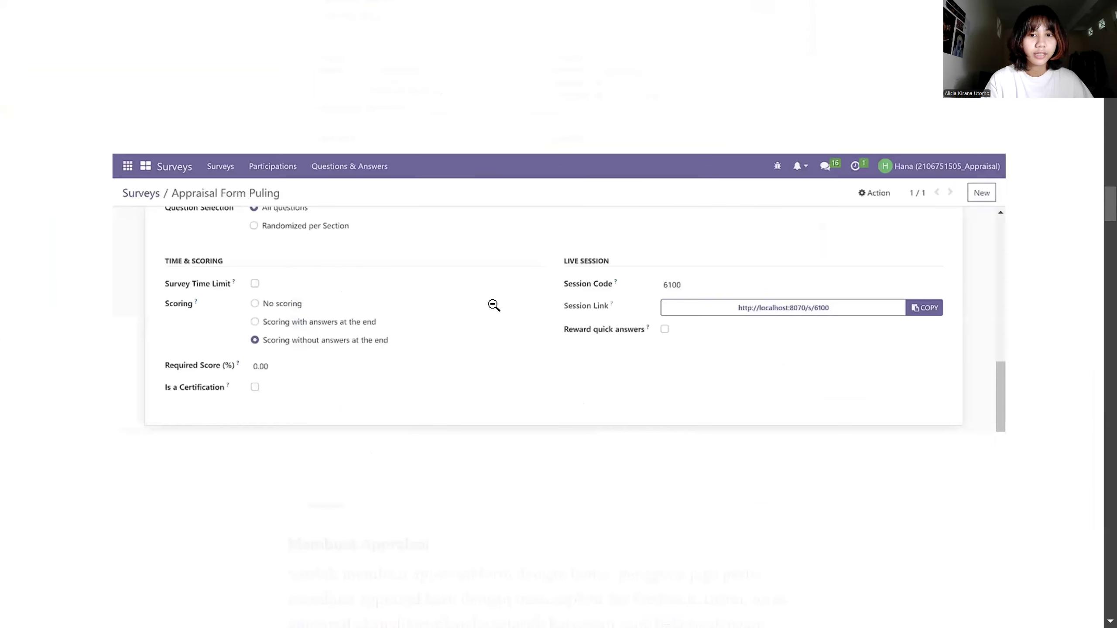
pyautogui.click(407, 344)
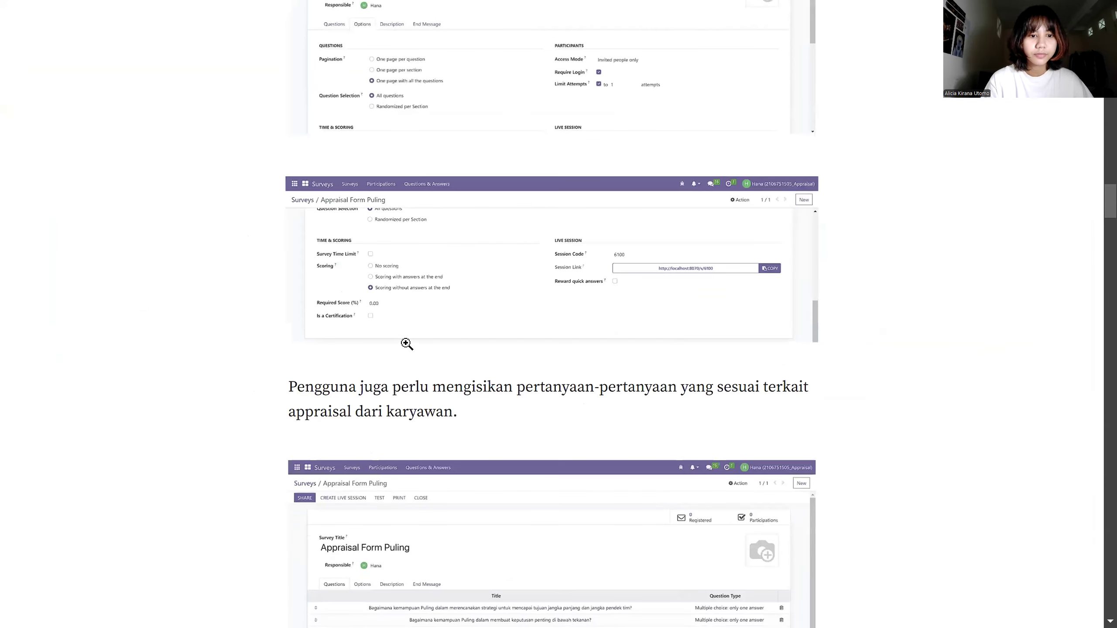
# Step: Examine the enlarged screenshot of the employee appraisal survey's question list
pyautogui.scroll(-3, 407, 344)
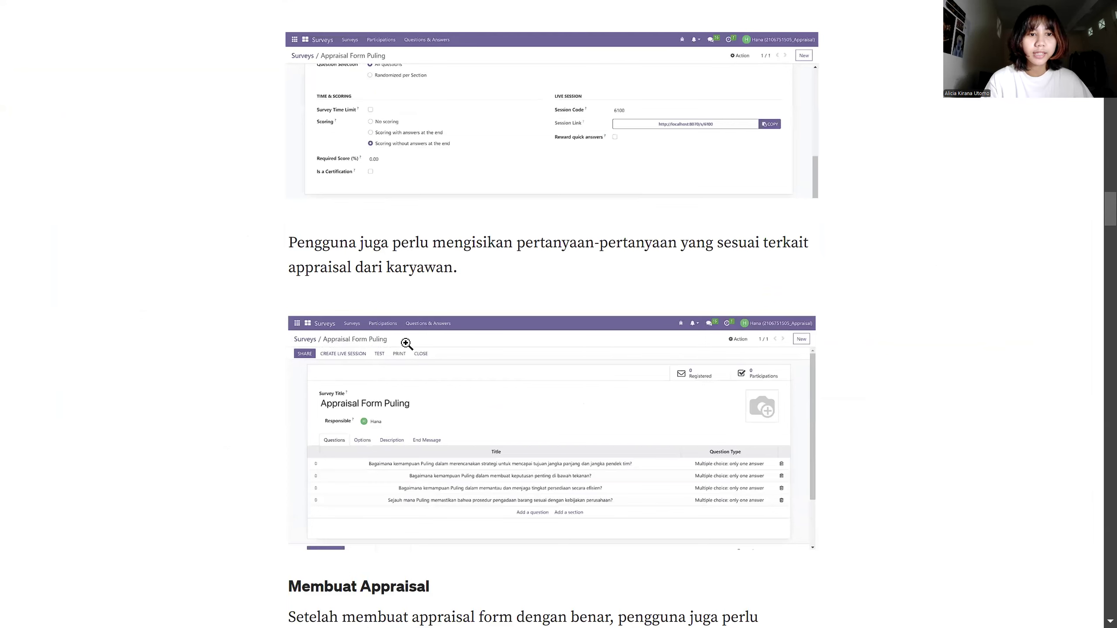
pyautogui.scroll(-3, 405, 343)
pyautogui.click(437, 318)
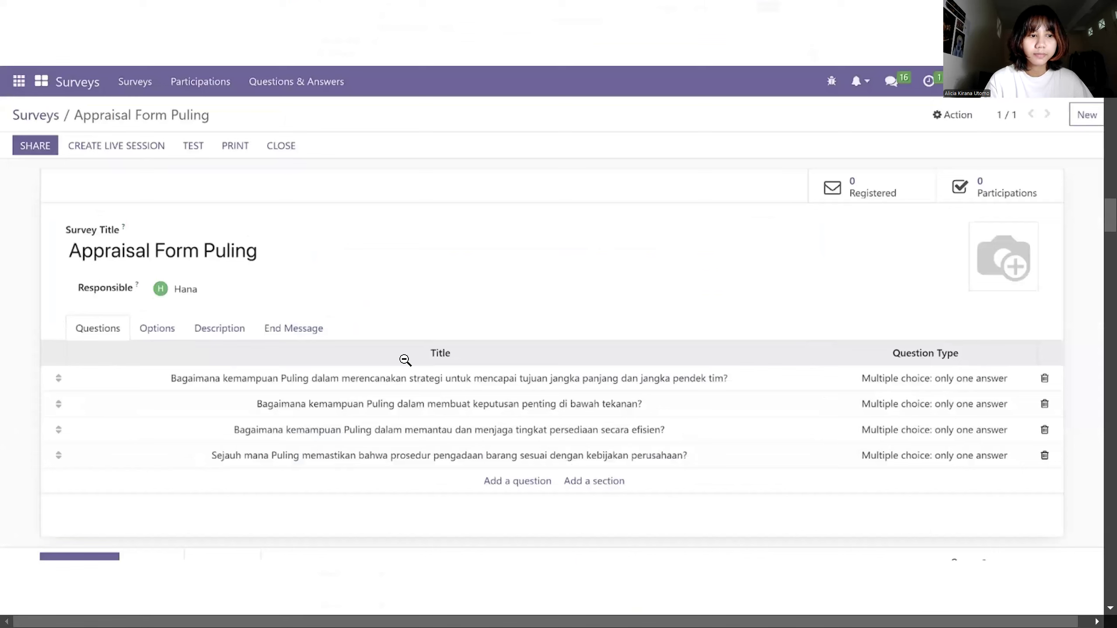
pyautogui.click(472, 363)
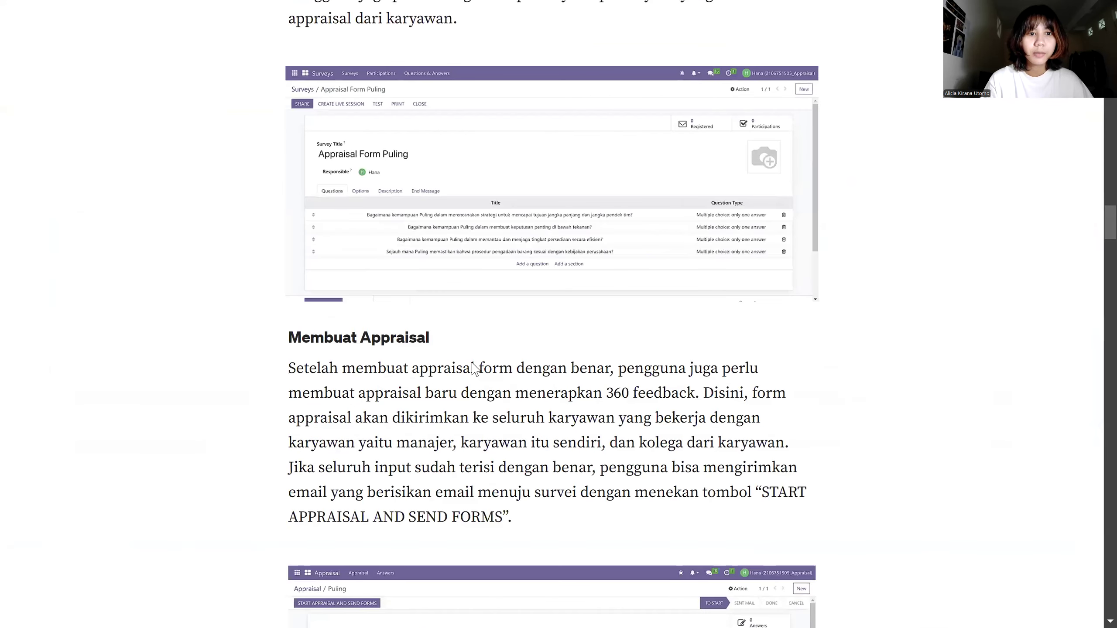
# Step: Read the Membuat Appraisal section and examine the employee, deadline and plan recipients in the enlarged appraisal record
pyautogui.scroll(-4, 474, 367)
pyautogui.scroll(-1, 473, 366)
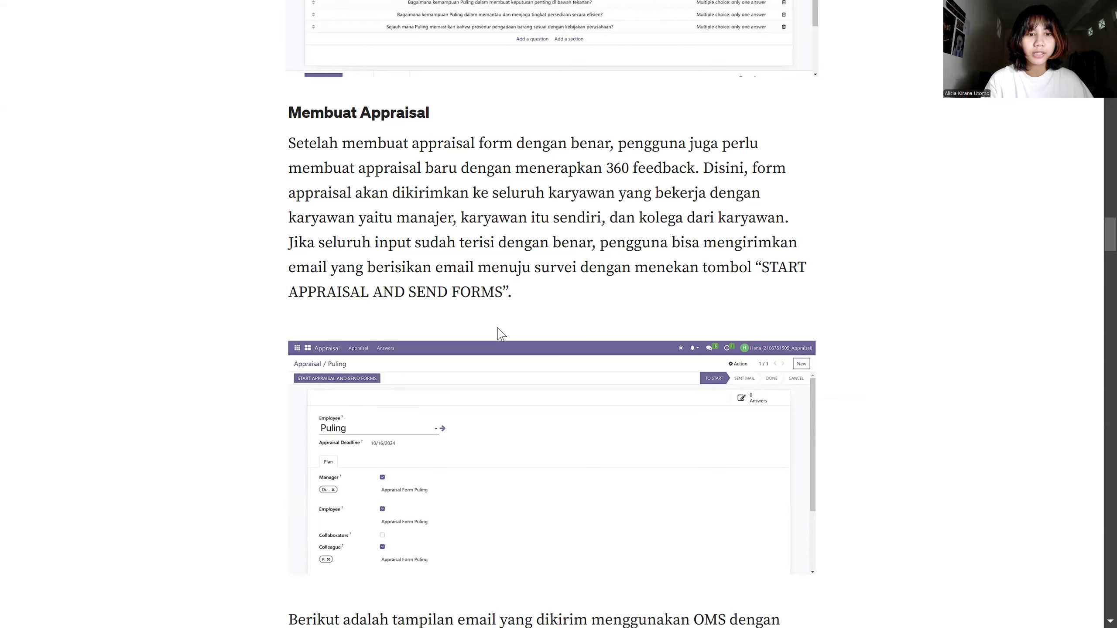
pyautogui.scroll(-3, 498, 329)
pyautogui.click(473, 327)
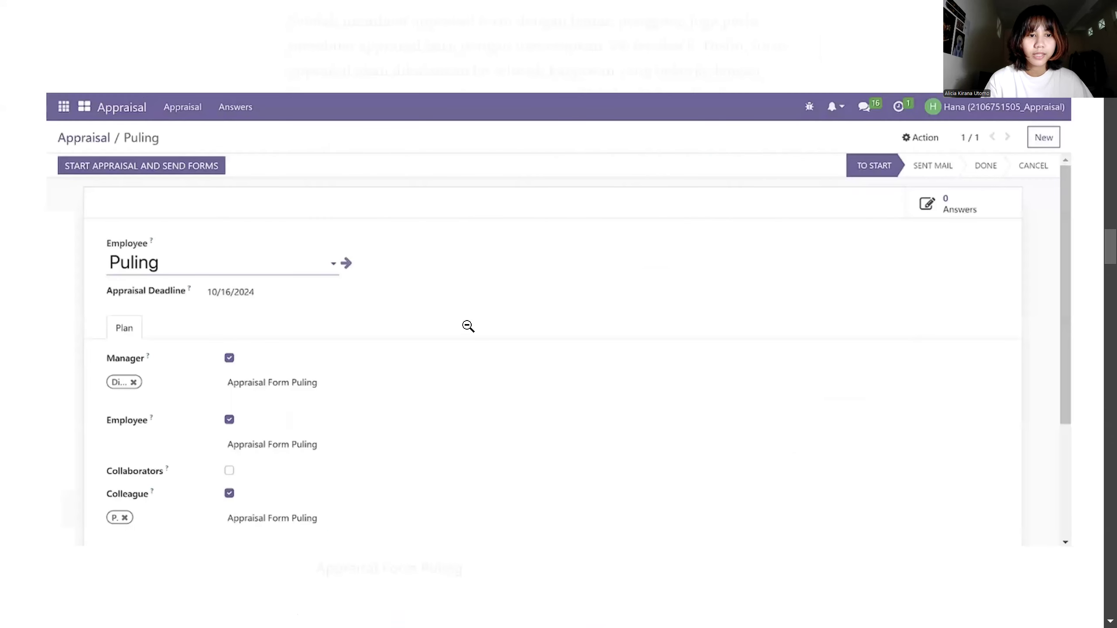
pyautogui.click(95, 151)
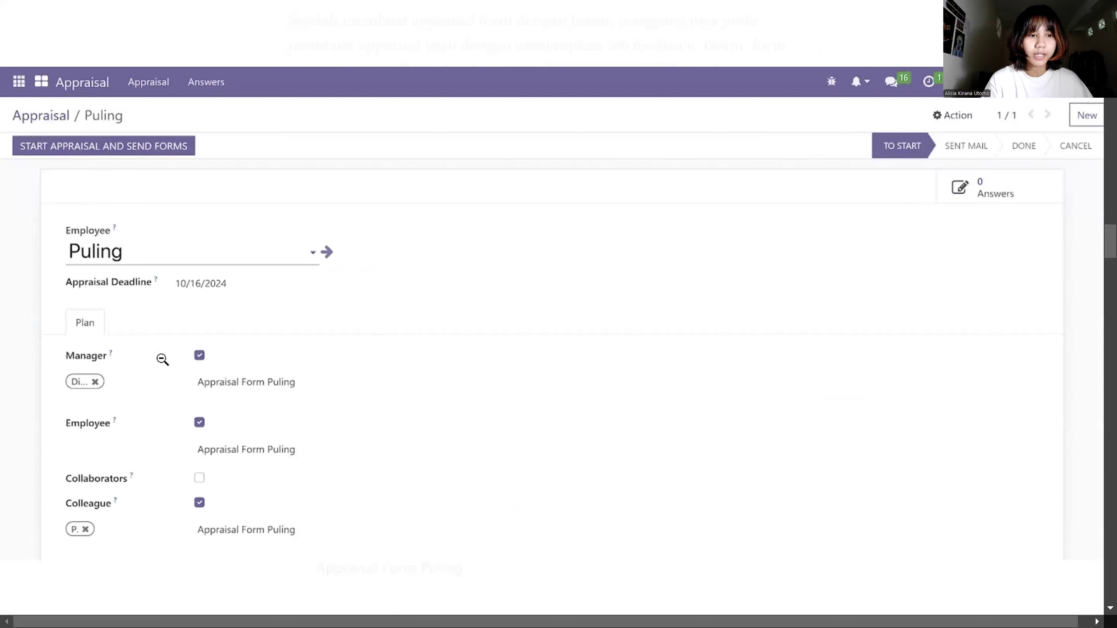
pyautogui.click(377, 279)
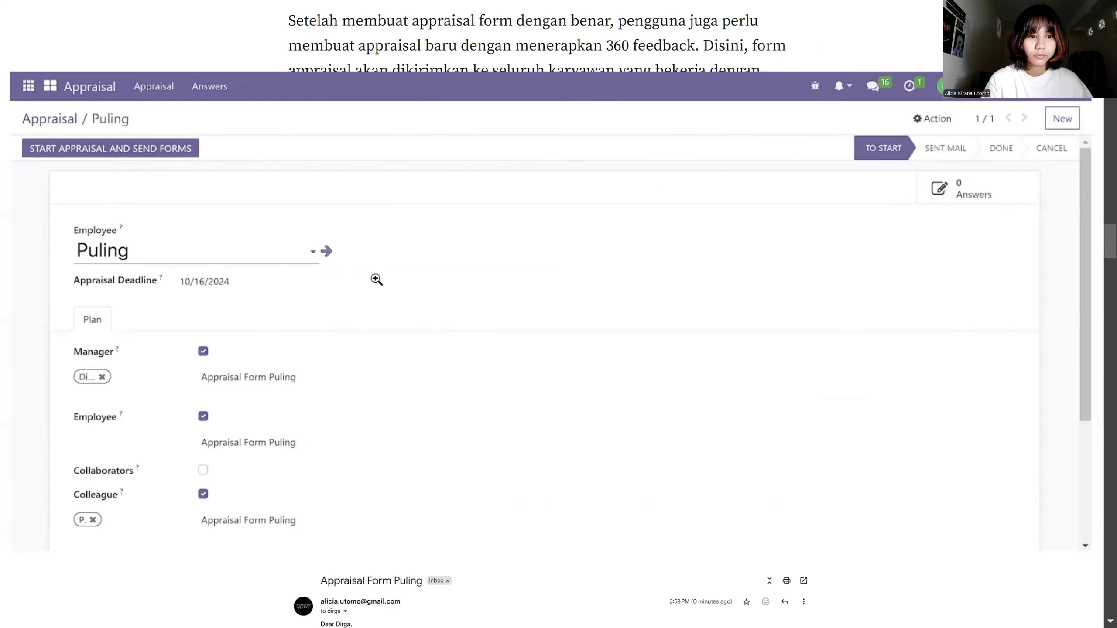
# Step: Examine the enlarged screenshot of the appraisal email containing the survey link
pyautogui.scroll(-5, 377, 279)
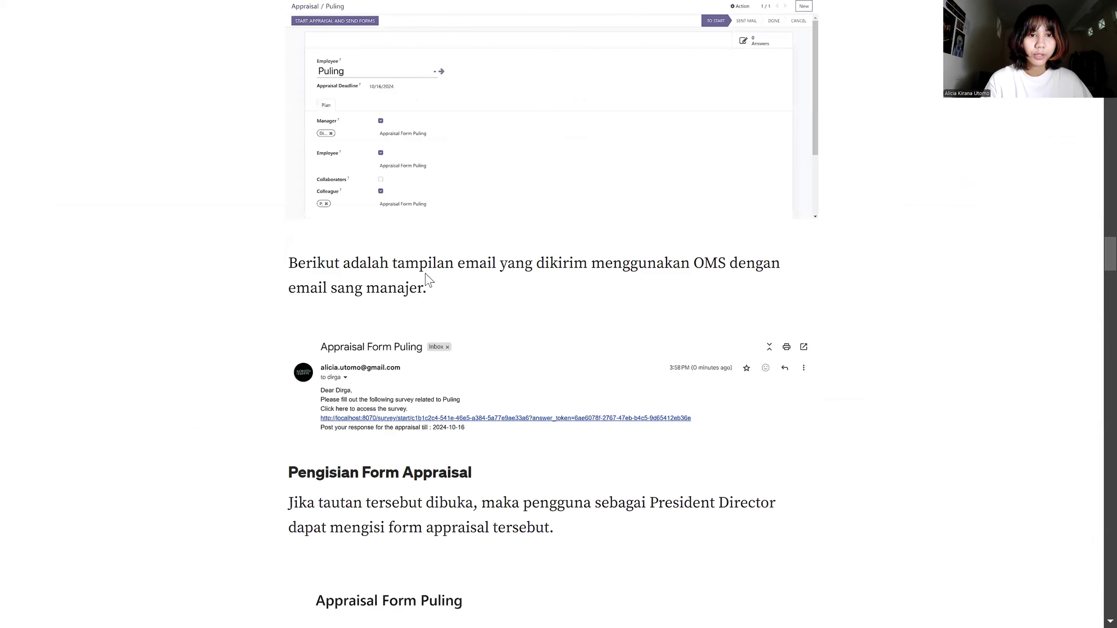
pyautogui.scroll(-1, 429, 280)
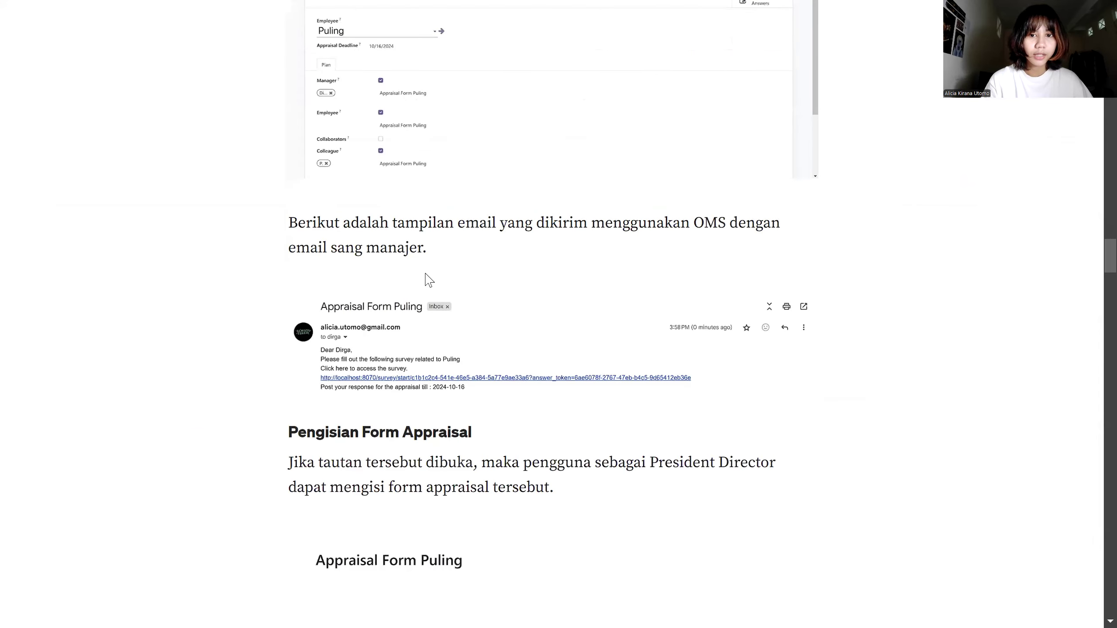
pyautogui.click(431, 335)
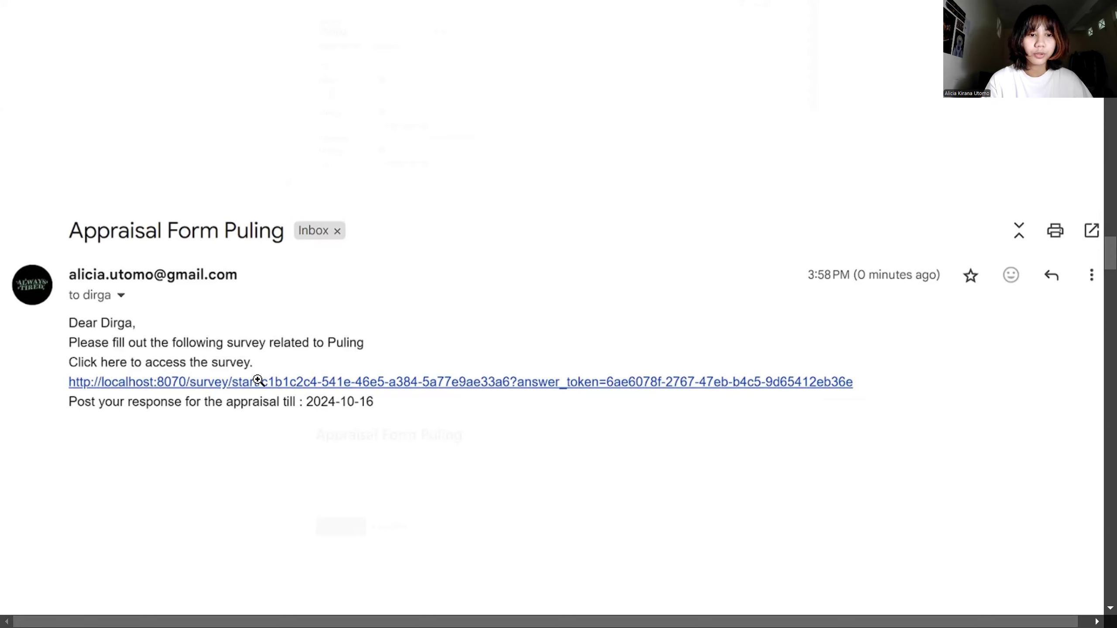
# Step: Read the Pengisian Form Appraisal section and view the enlarged start page of the survey
pyautogui.scroll(-5, 257, 380)
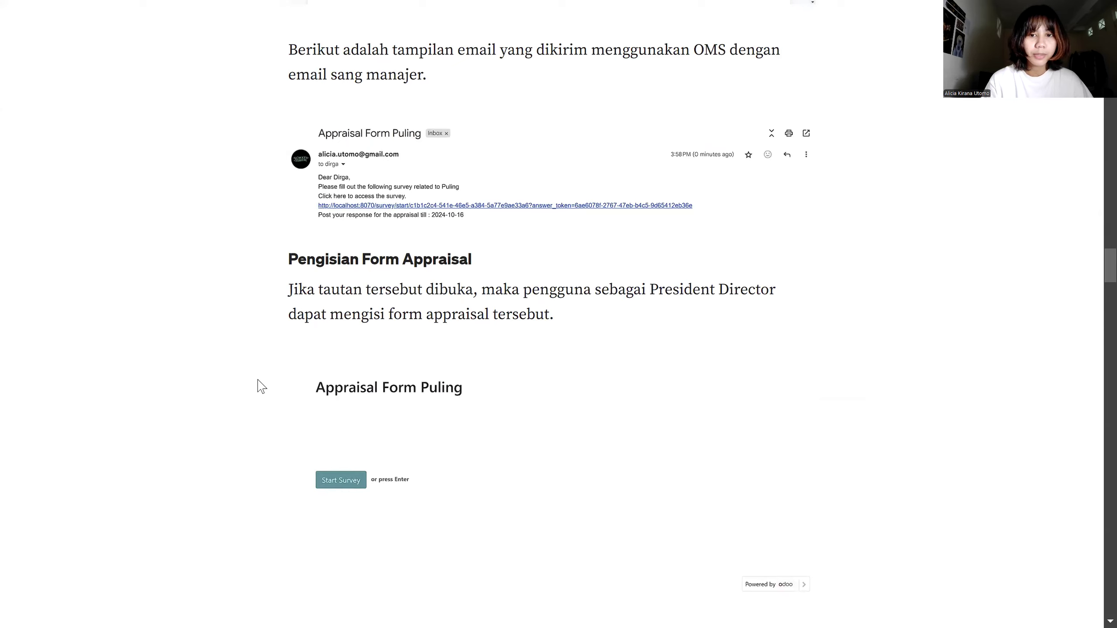
pyautogui.scroll(-3, 257, 382)
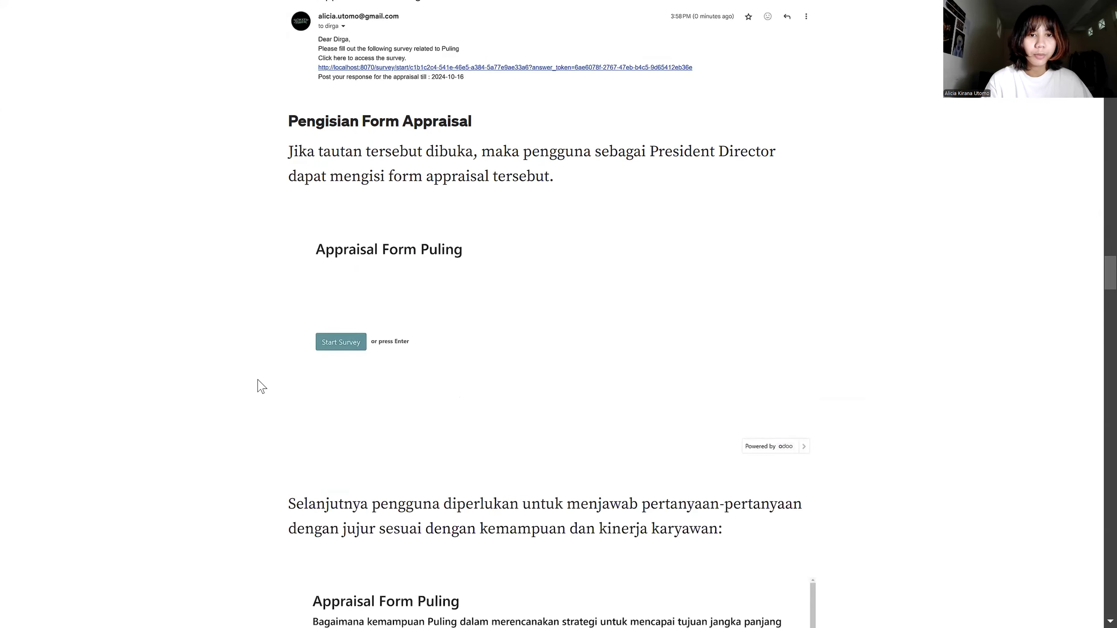
pyautogui.click(403, 342)
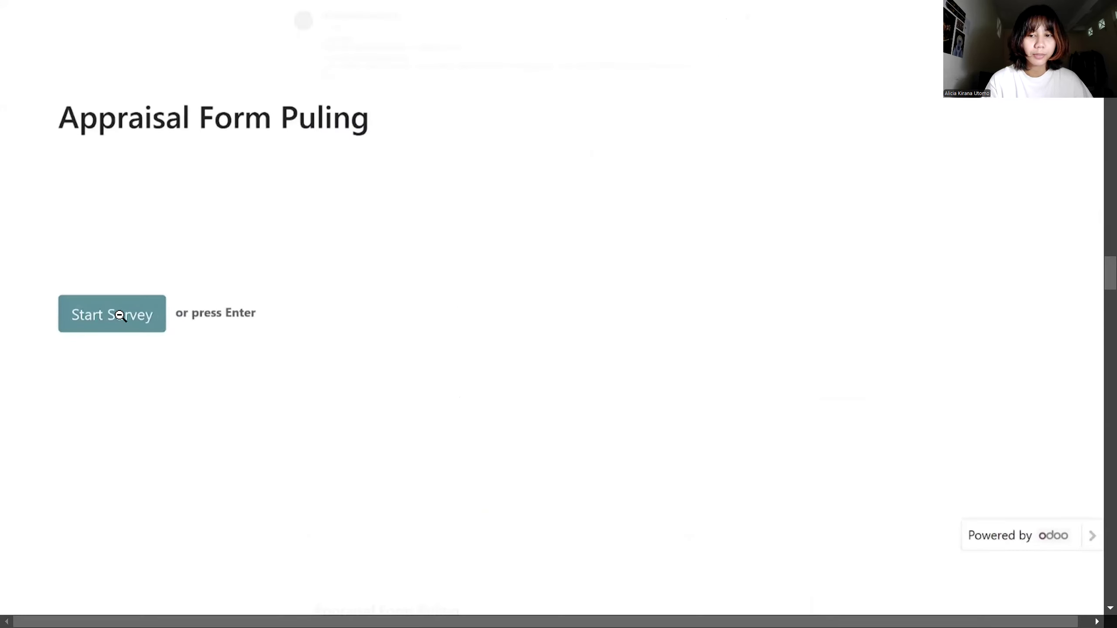
pyautogui.click(282, 287)
# Step: Examine the enlarged screenshots of the answered appraisal questions and the Overall Performance chart on the thank-you page
pyautogui.scroll(-5, 282, 292)
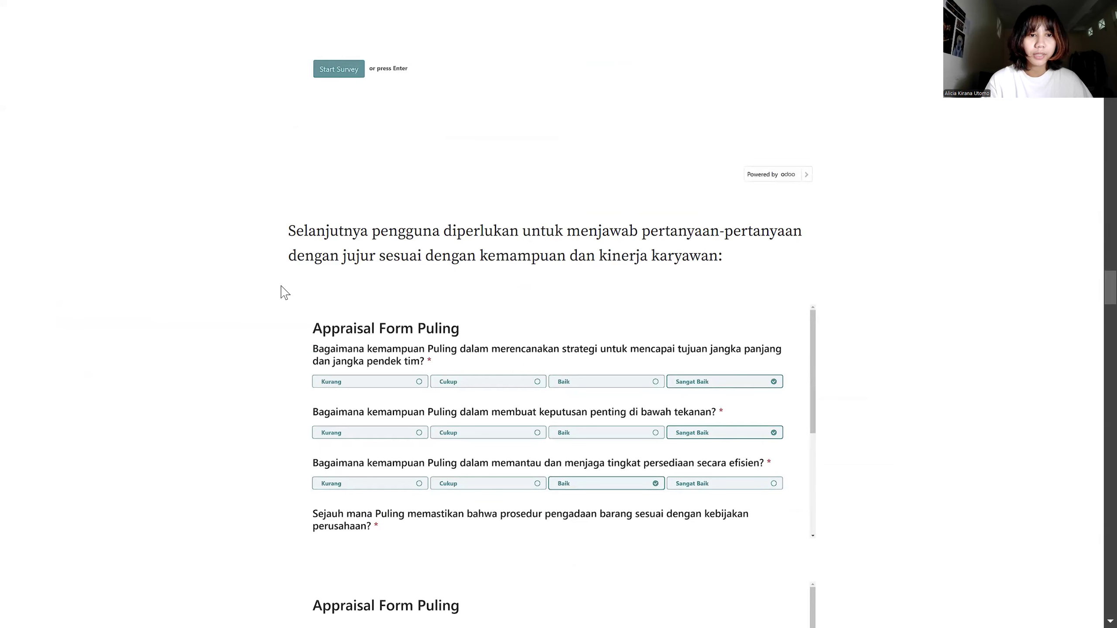
pyautogui.scroll(-3, 282, 291)
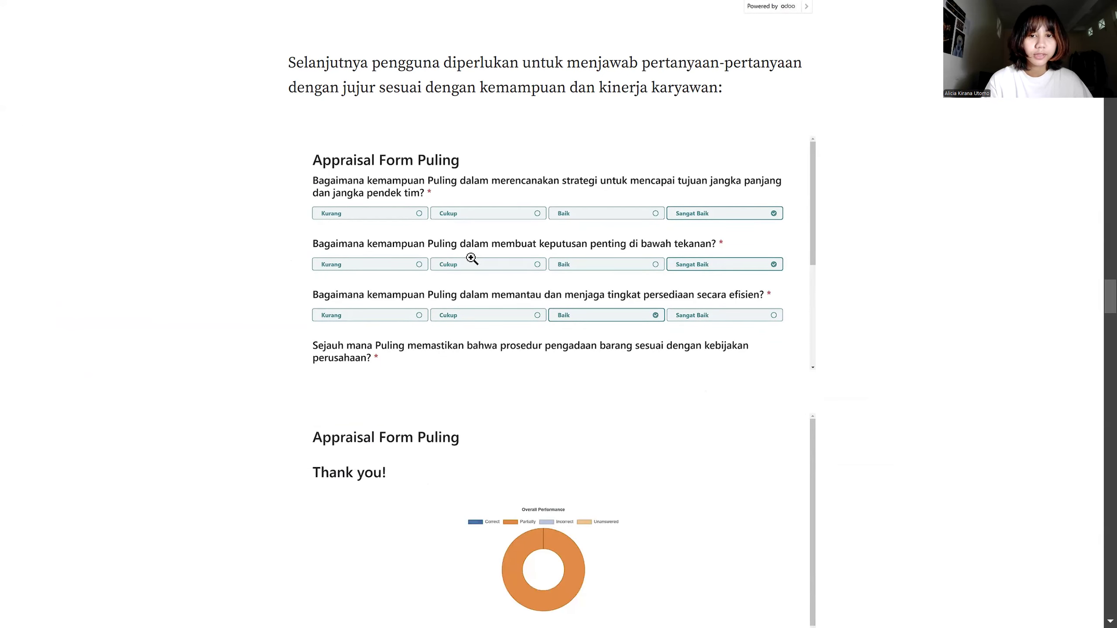
pyautogui.click(472, 258)
pyautogui.scroll(2, 823, 252)
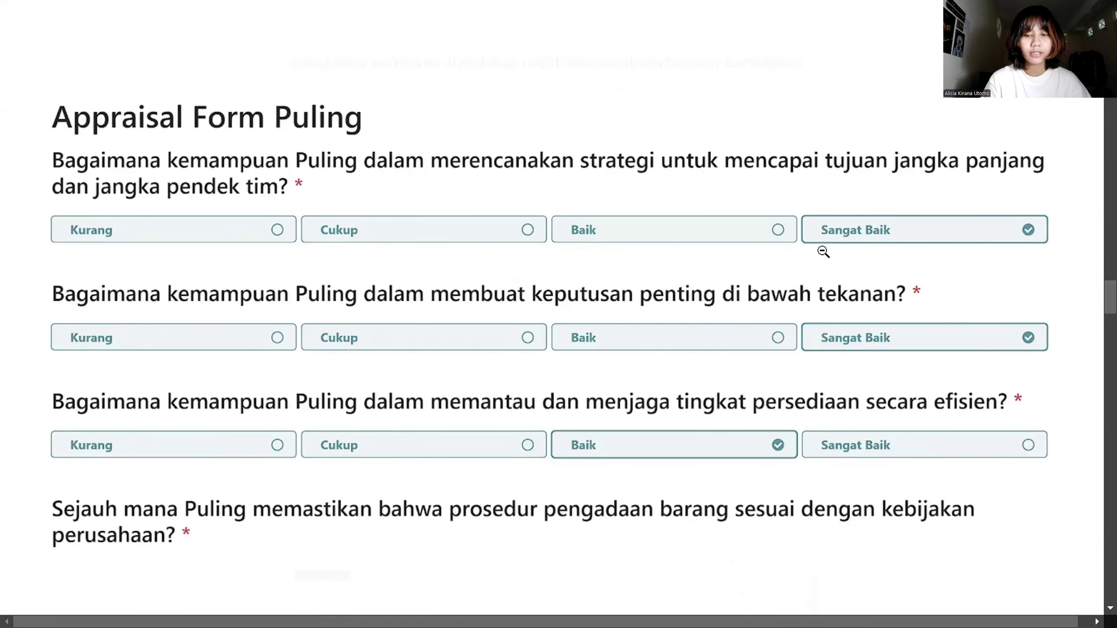
pyautogui.click(823, 252)
pyautogui.click(826, 257)
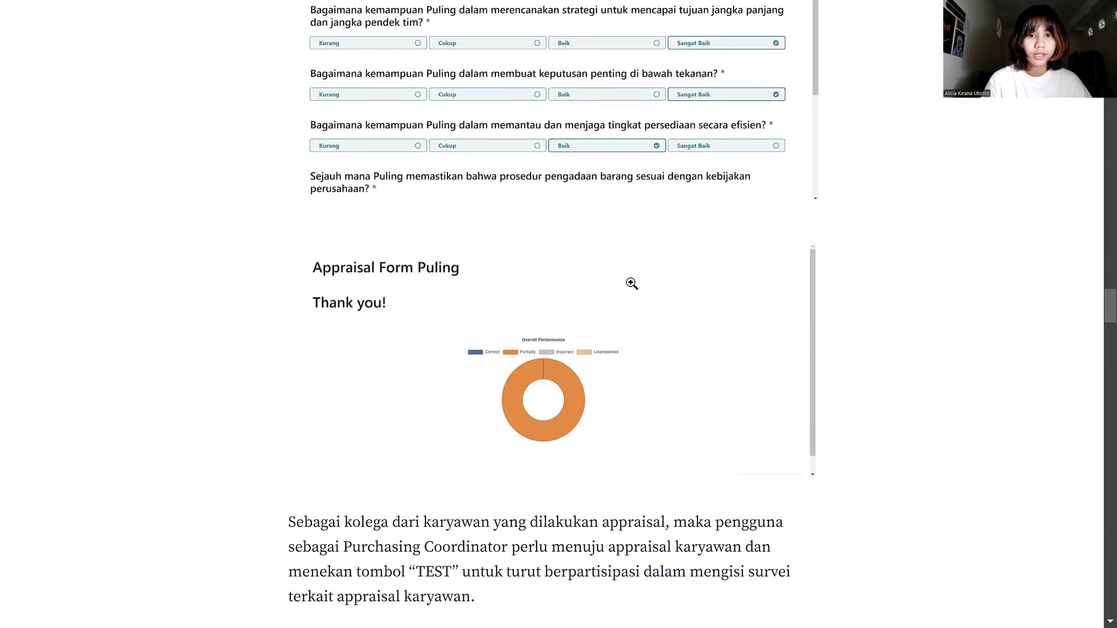
pyautogui.scroll(-1, 630, 282)
pyautogui.click(630, 281)
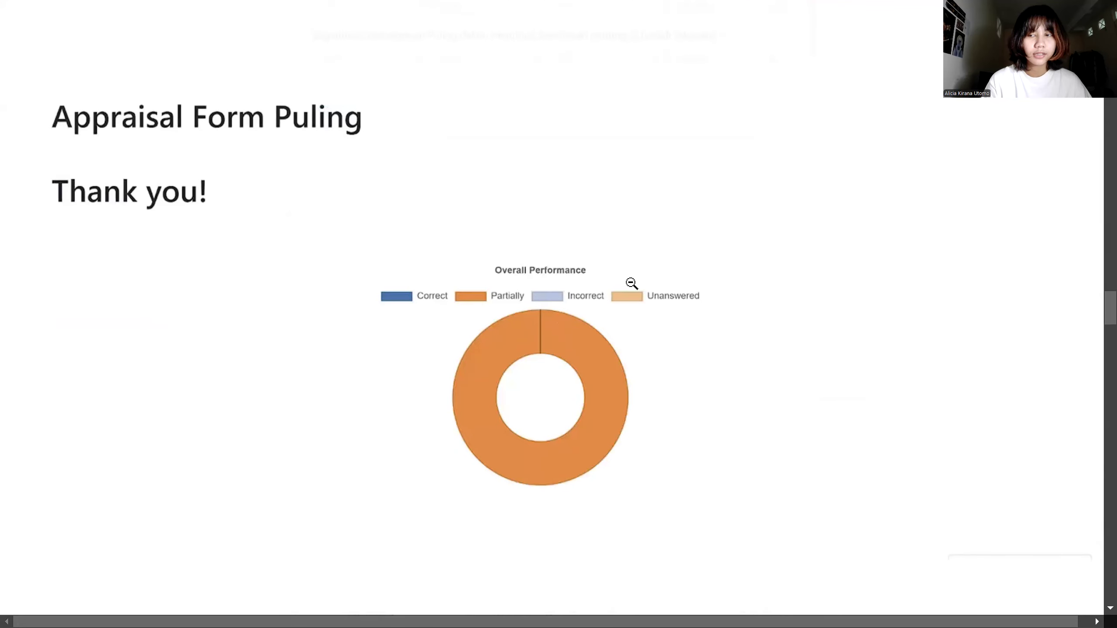
# Step: Read how a colleague joins the appraisal survey through TEST and examine the enlarged screenshot of the survey record
pyautogui.click(595, 275)
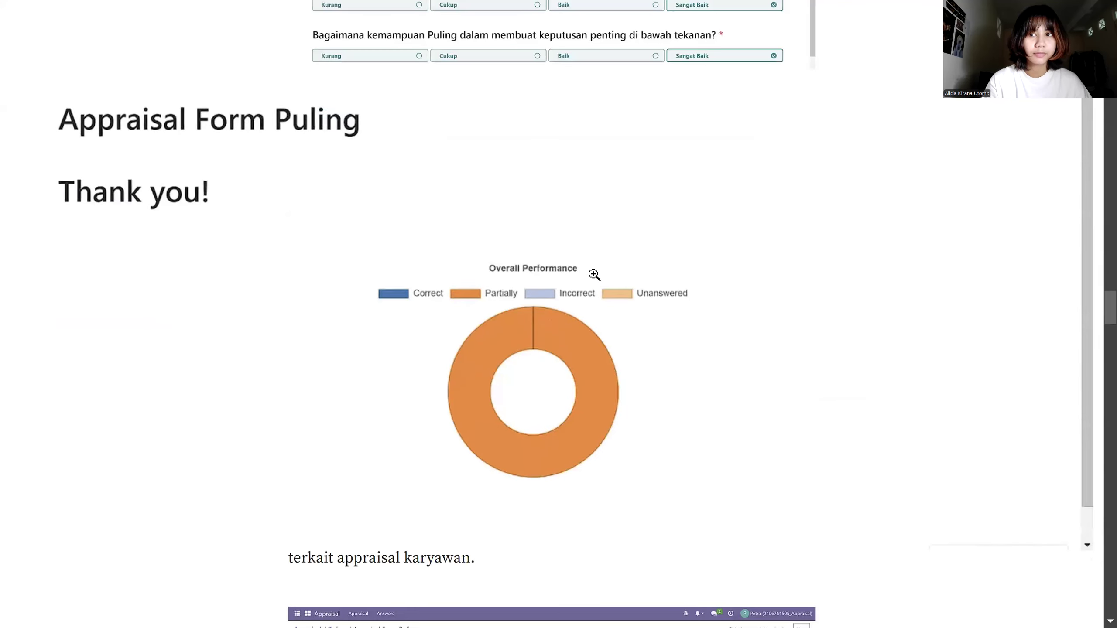
pyautogui.scroll(-5, 594, 278)
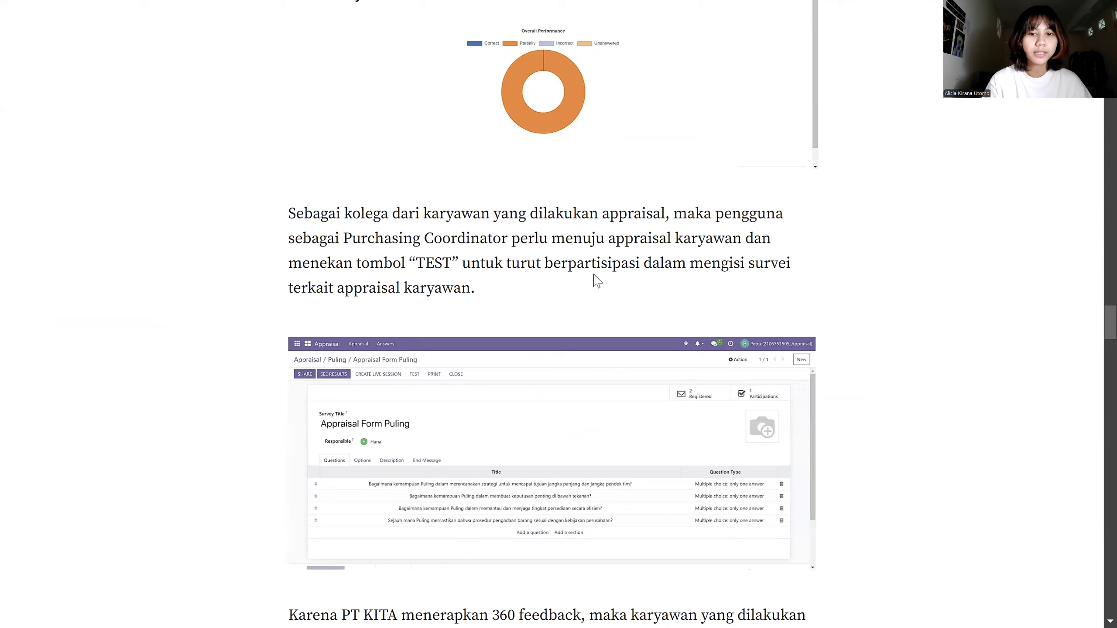
pyautogui.scroll(-3, 596, 280)
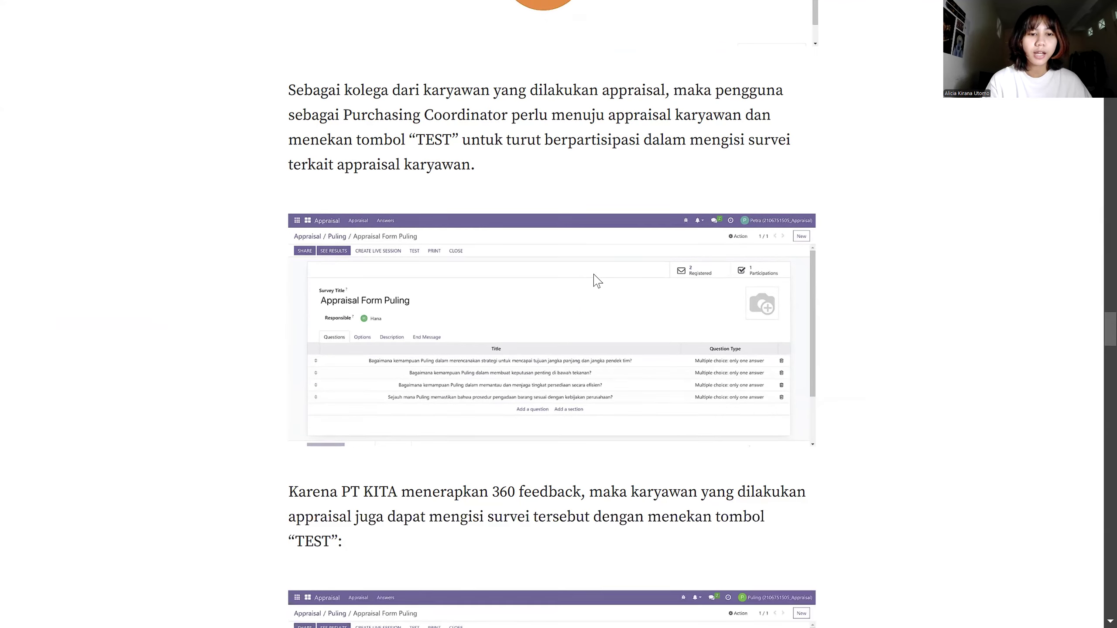
pyautogui.click(489, 341)
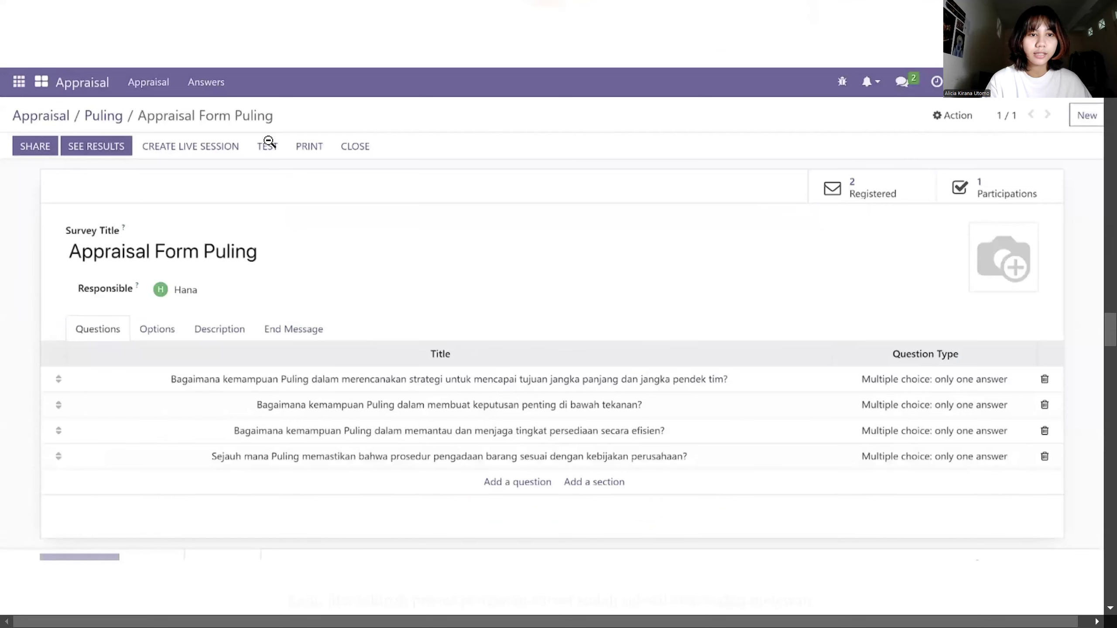
pyautogui.click(322, 212)
# Step: Return to the Pengisian Form Appraisal section and re-examine the enlarged survey start page and answered questions
pyautogui.scroll(15, 323, 212)
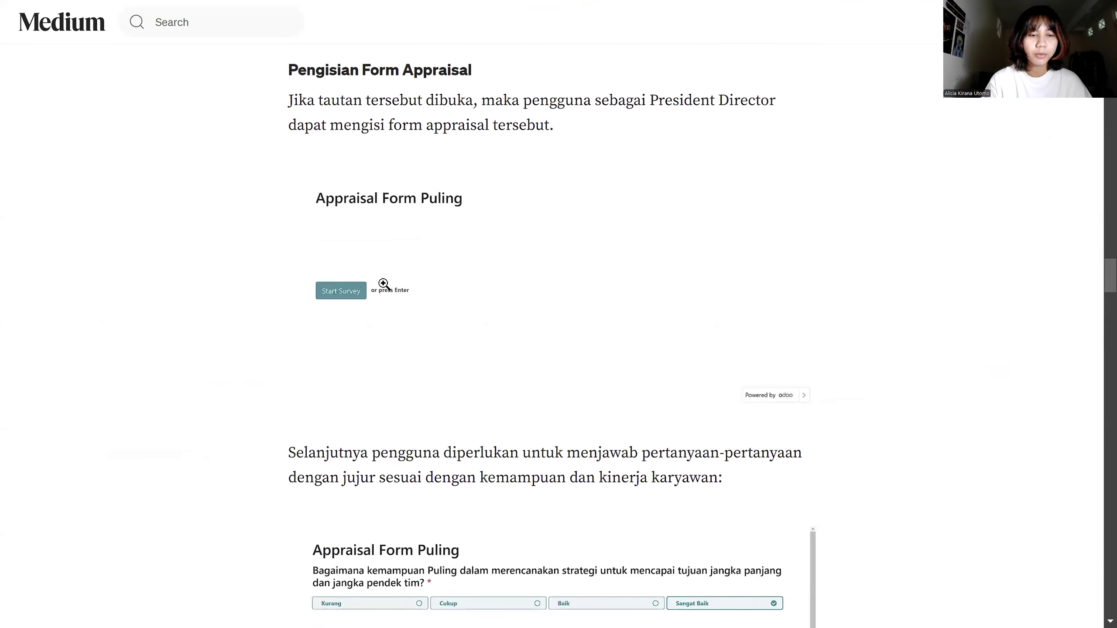
pyautogui.click(383, 284)
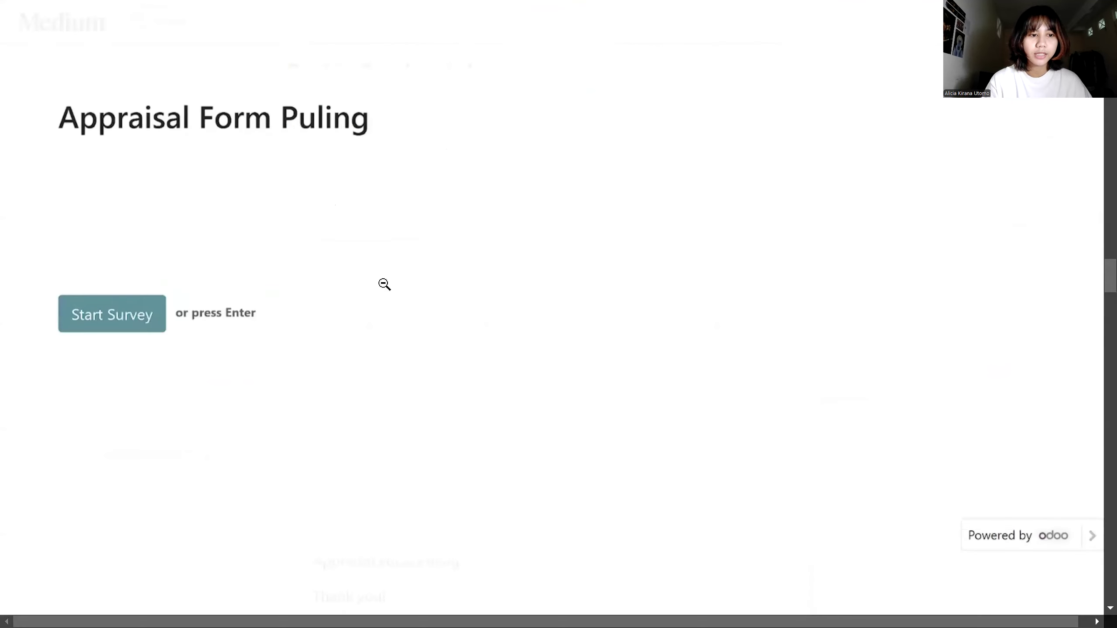
pyautogui.click(312, 312)
pyautogui.scroll(-5, 374, 352)
pyautogui.click(376, 353)
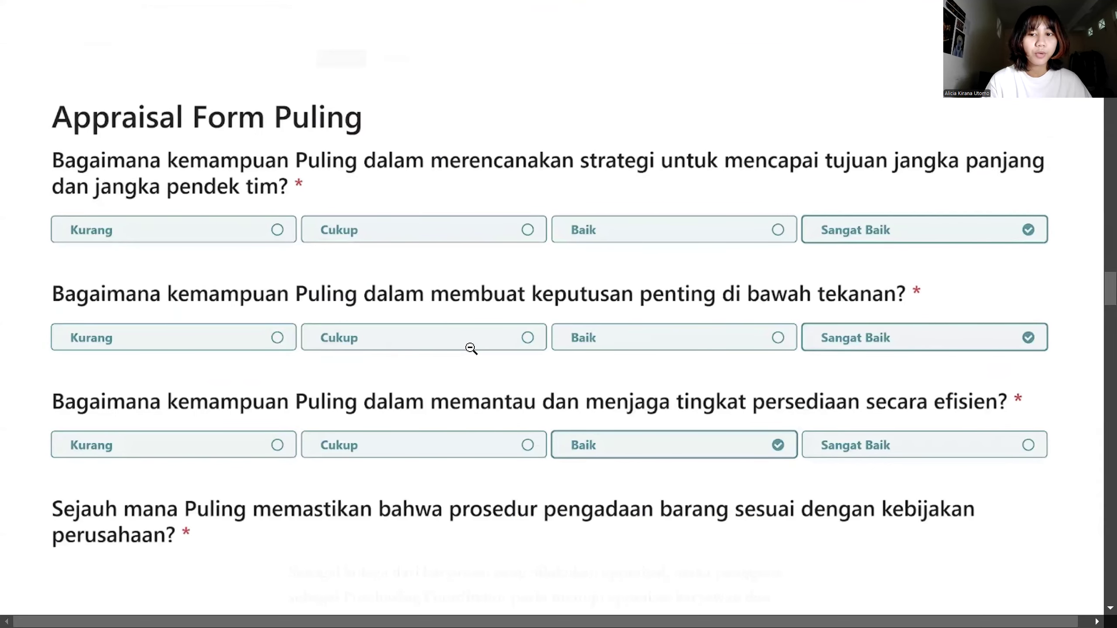
pyautogui.click(534, 337)
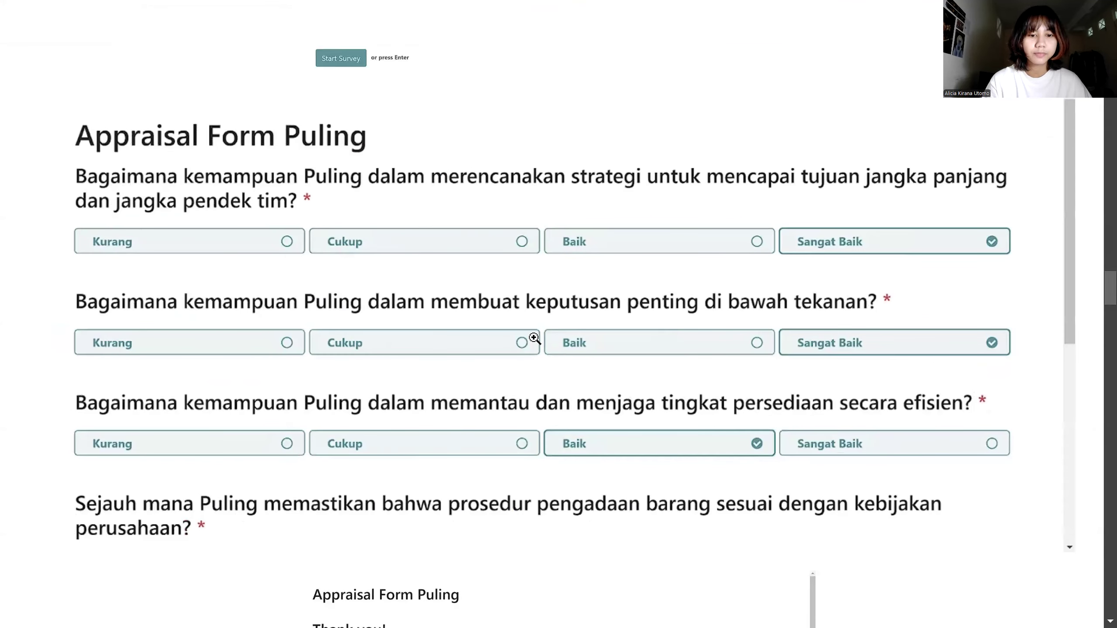
# Step: Read the 360 feedback paragraph and examine the enlarged survey record from the appraised employee's account
pyautogui.scroll(-10, 534, 338)
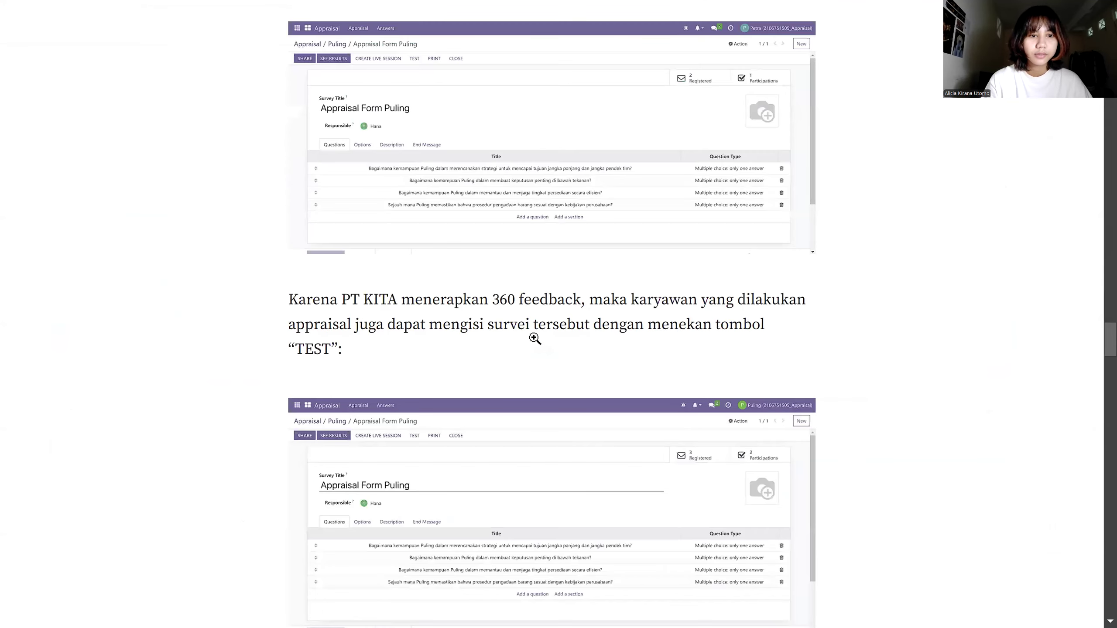
pyautogui.scroll(-2, 535, 338)
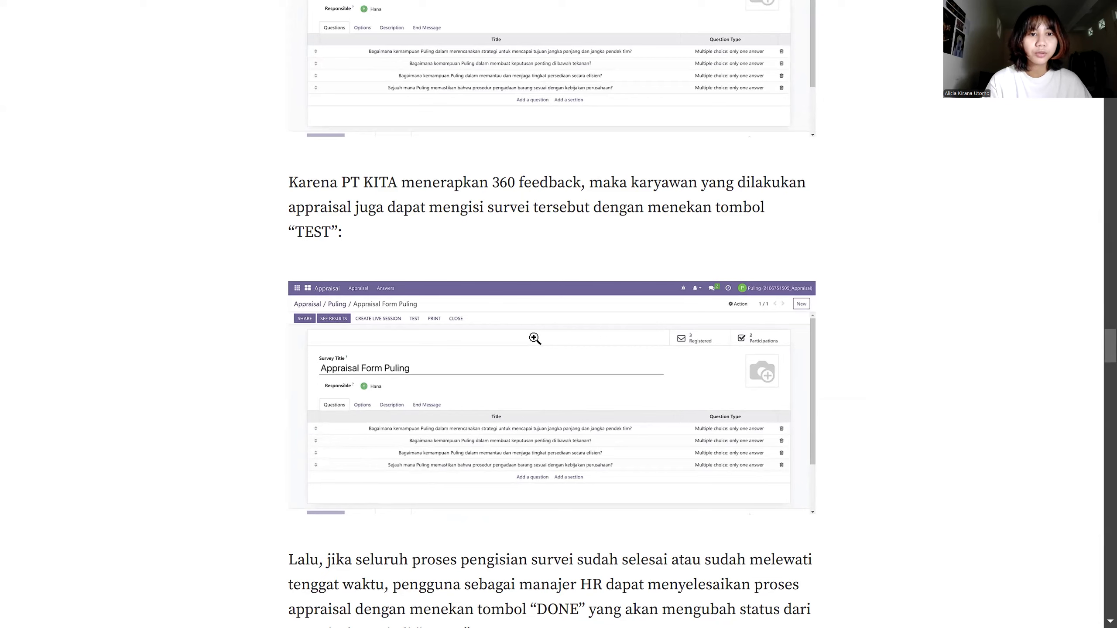
pyautogui.click(466, 374)
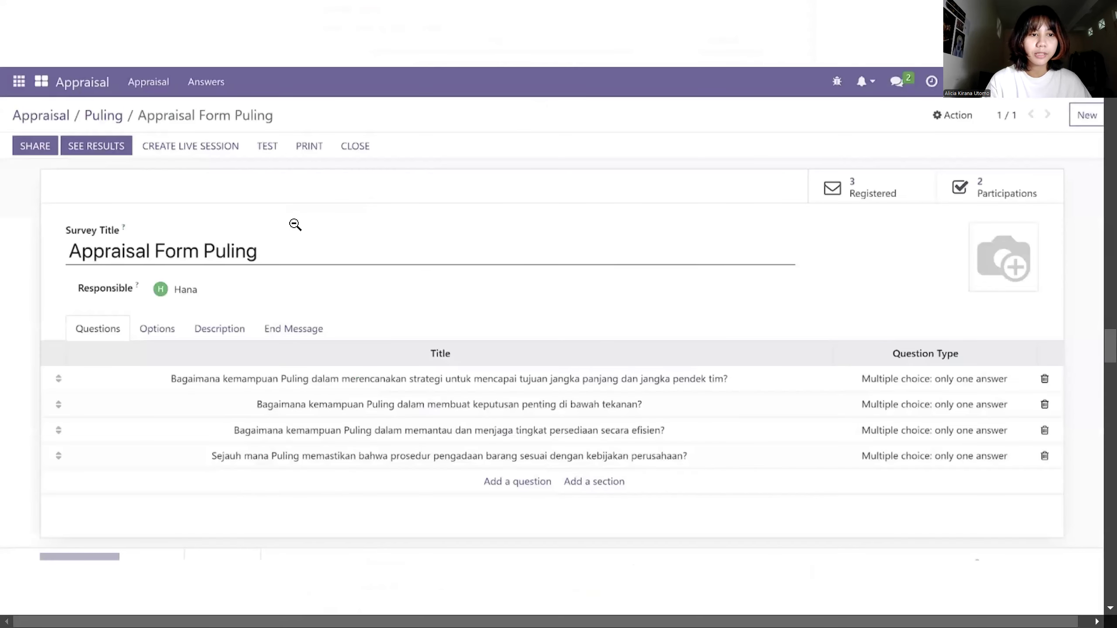
pyautogui.click(319, 313)
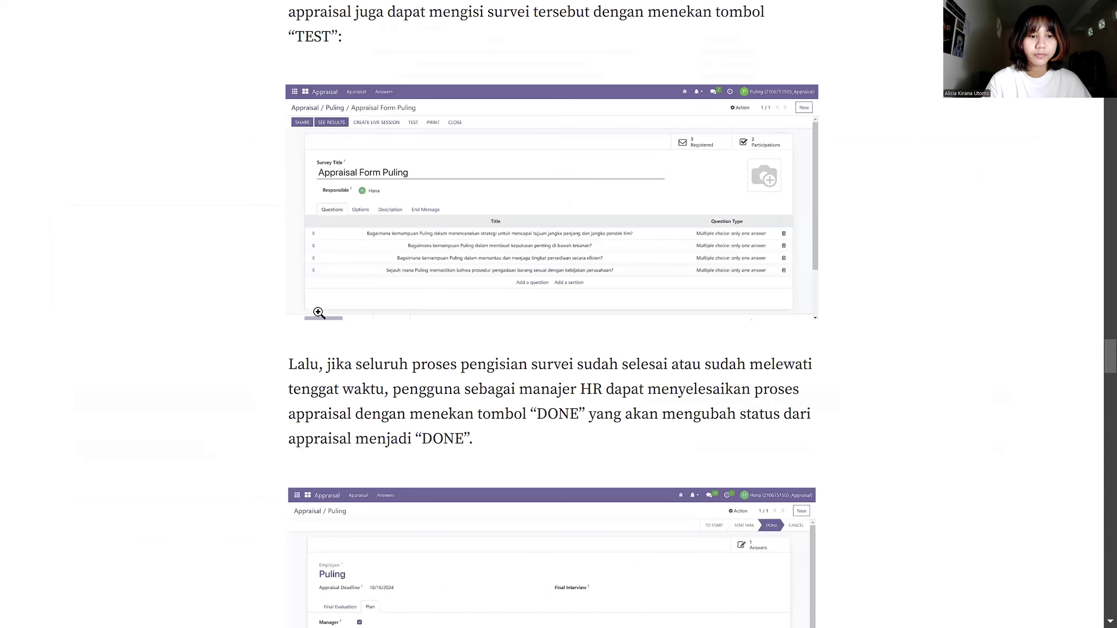
# Step: Read how the HR manager sets the appraisal to DONE and examine the enlarged list of completed survey participations
pyautogui.scroll(-3, 319, 313)
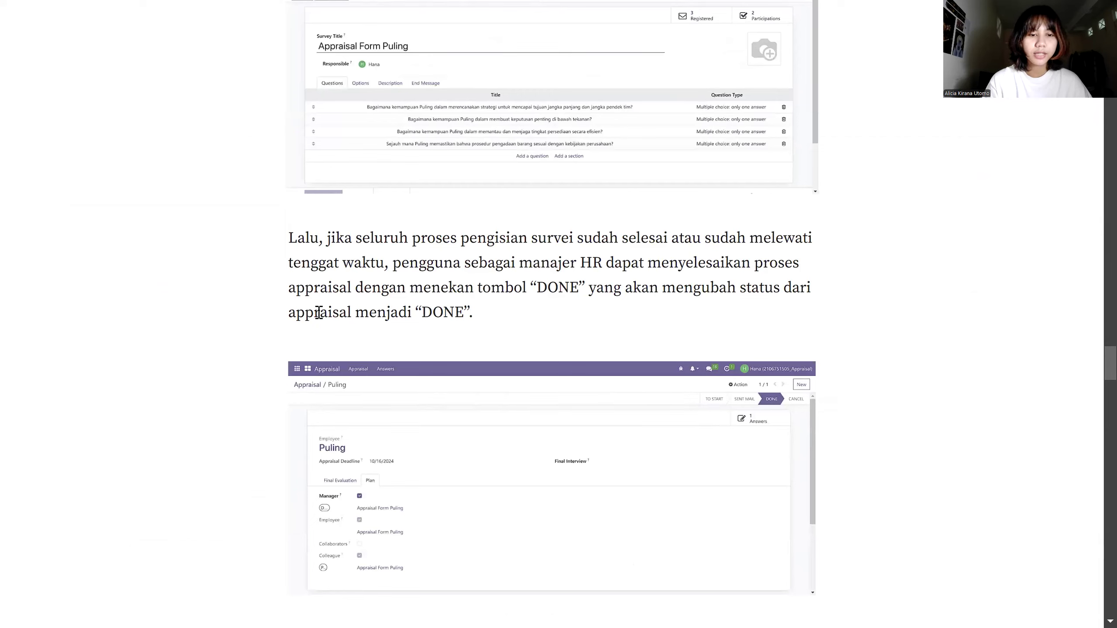
pyautogui.scroll(-10, 528, 272)
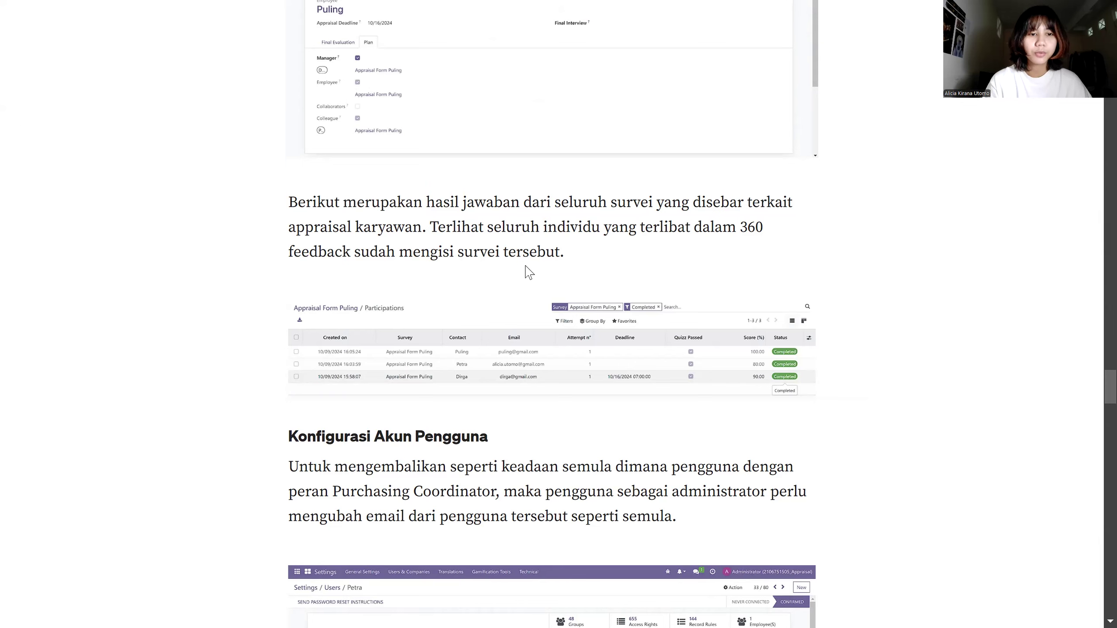
pyautogui.click(479, 334)
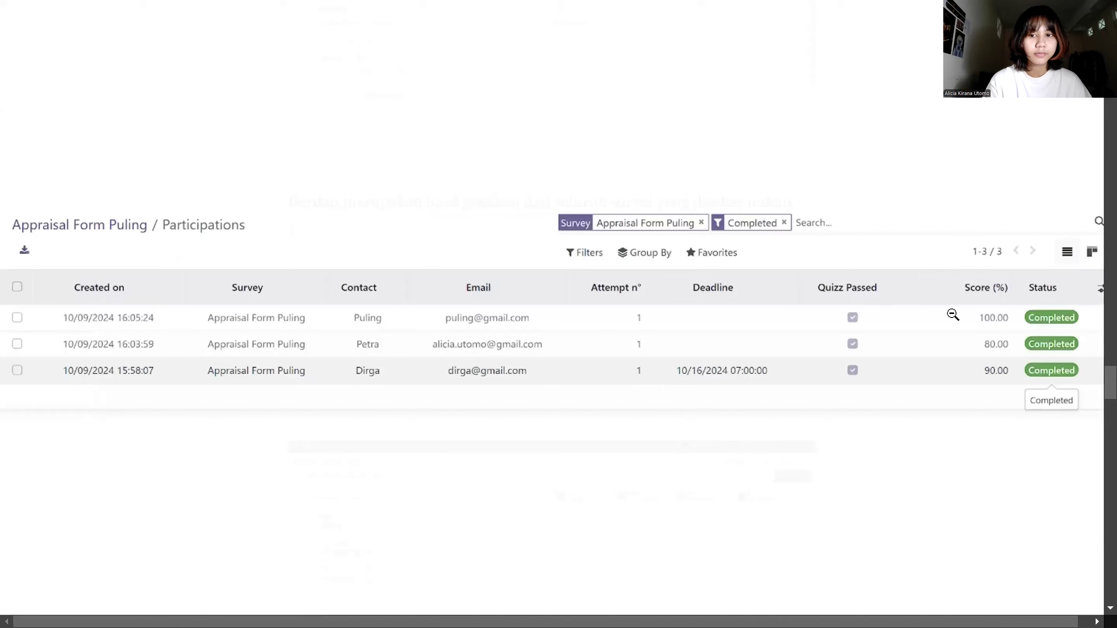
pyautogui.click(736, 376)
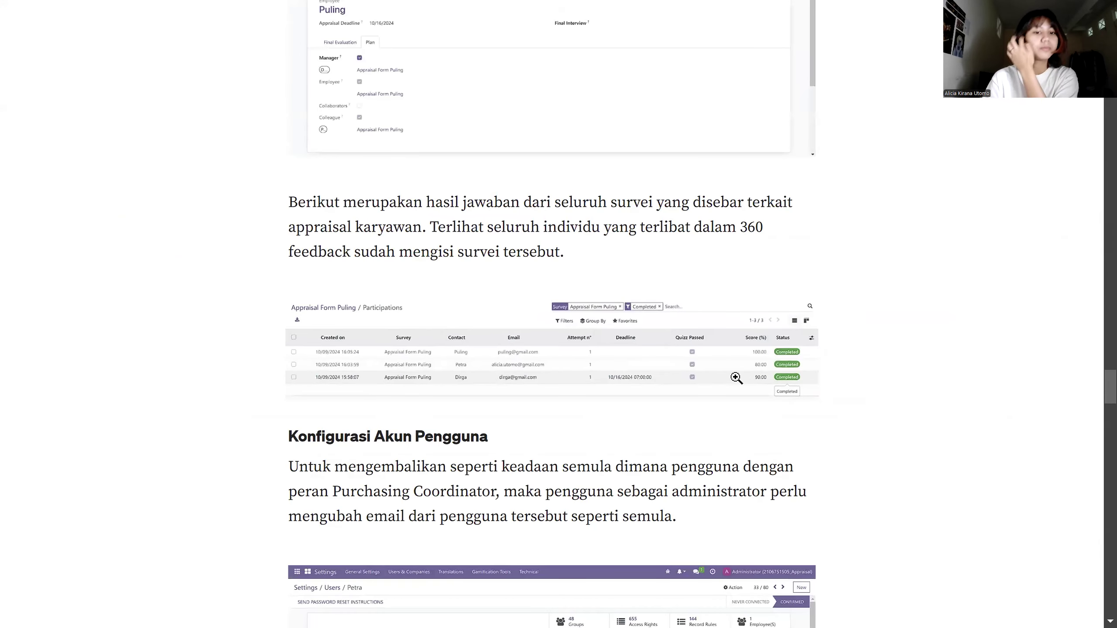
# Step: Read the Konfigurasi Akun Pengguna section and examine the email address in the enlarged user settings record
pyautogui.scroll(-4, 736, 378)
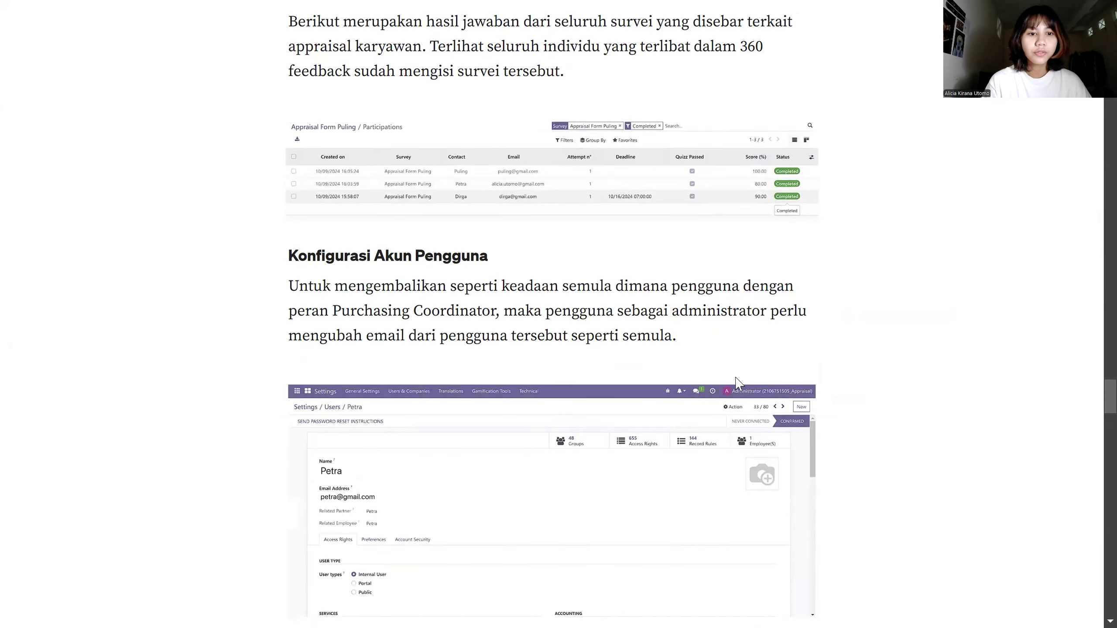
pyautogui.scroll(-2, 735, 377)
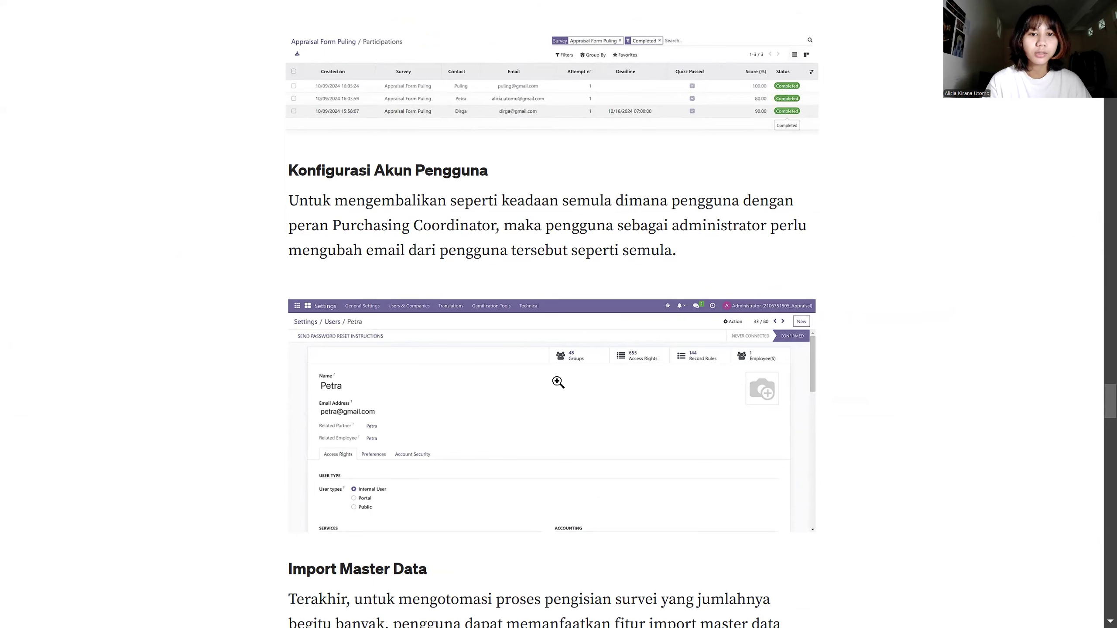
pyautogui.click(452, 389)
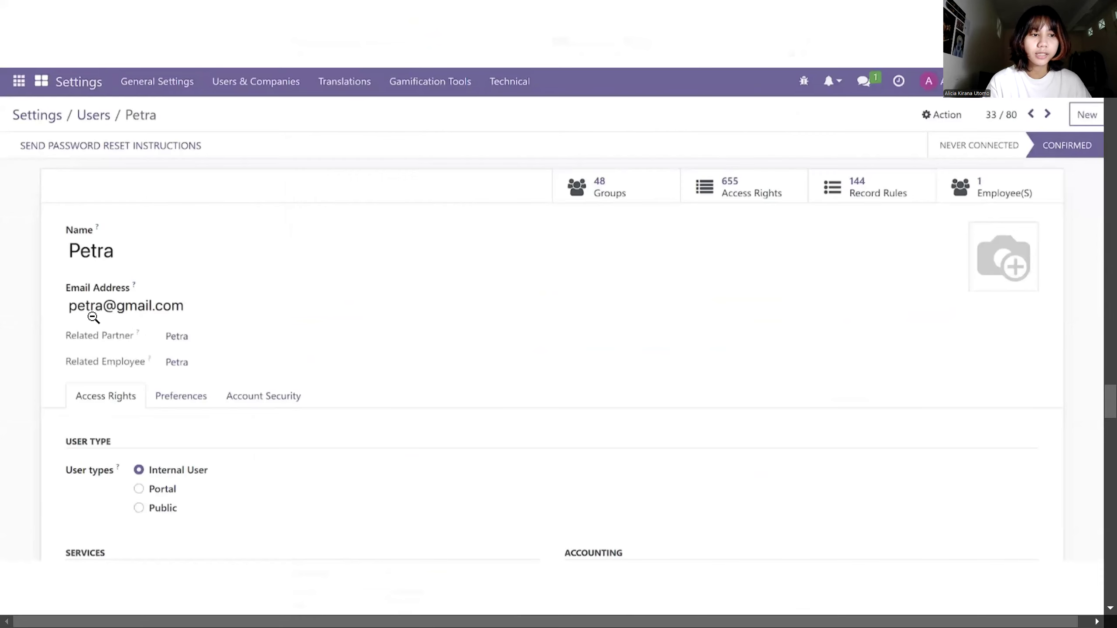
pyautogui.click(262, 324)
# Step: Read the Import Master Data section and examine the field mapping for Data Appraisal Form.xlsx in the enlarged import screenshot
pyautogui.scroll(-5, 263, 324)
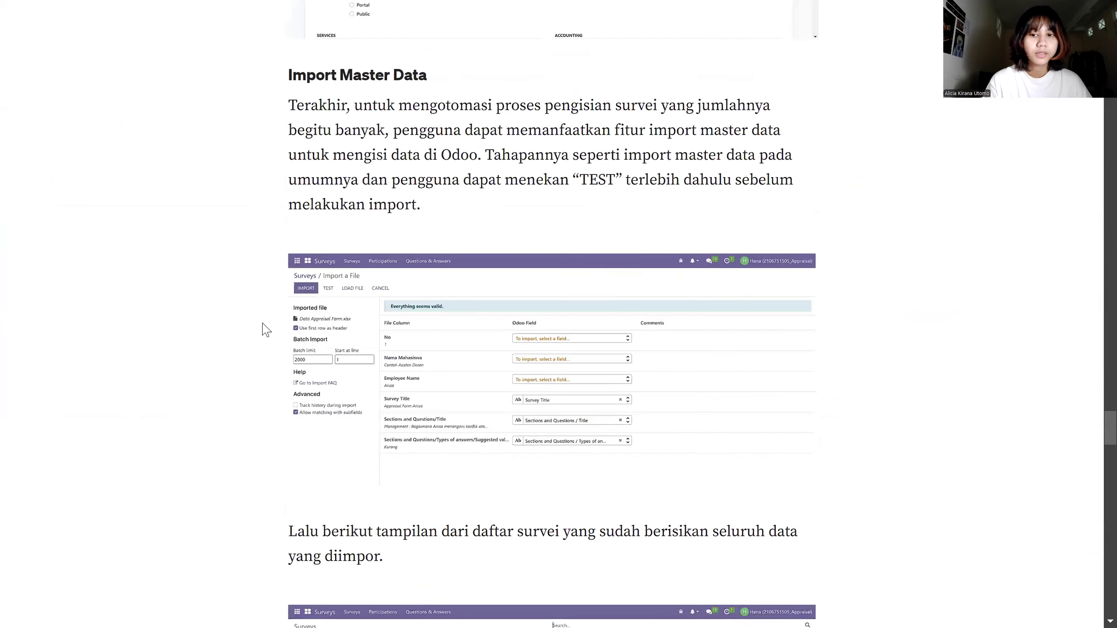
pyautogui.scroll(1, 263, 325)
pyautogui.scroll(1, 266, 330)
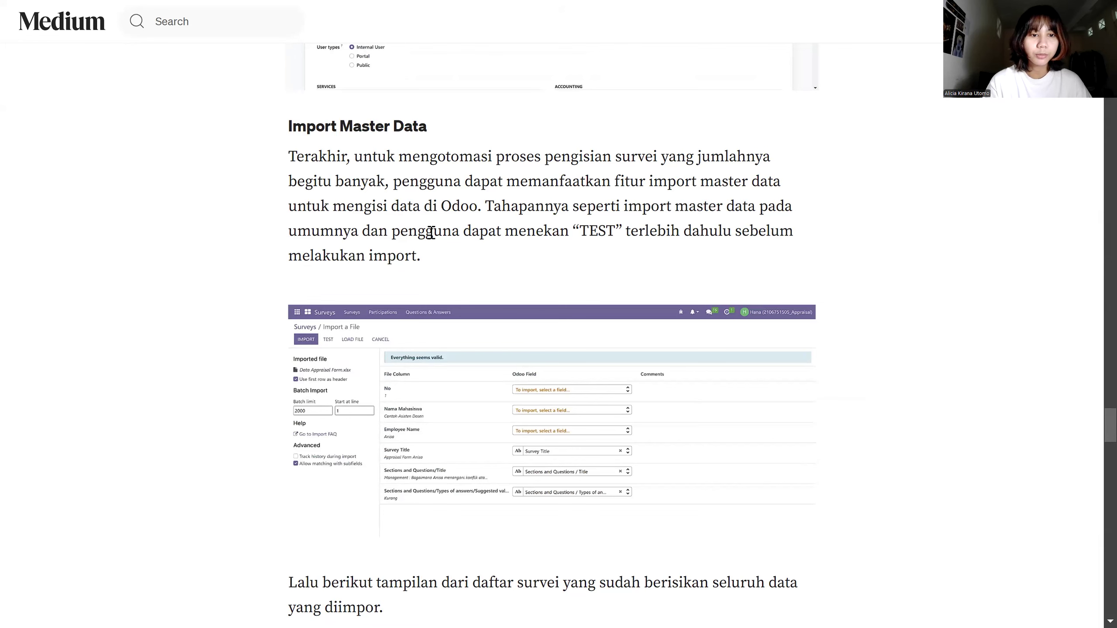
pyautogui.click(382, 326)
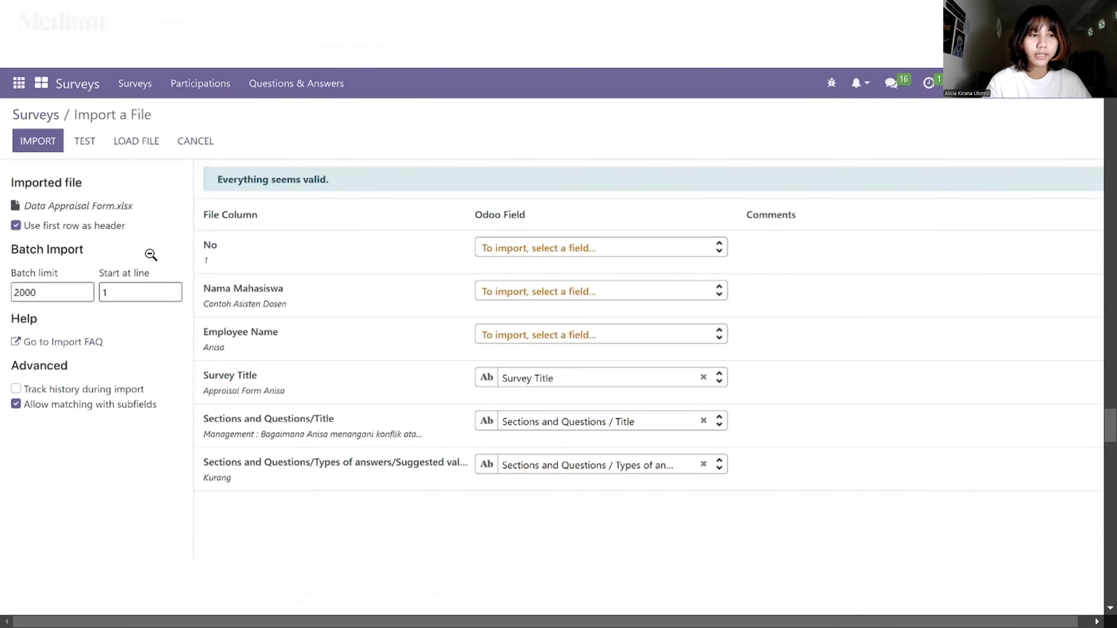
pyautogui.click(203, 258)
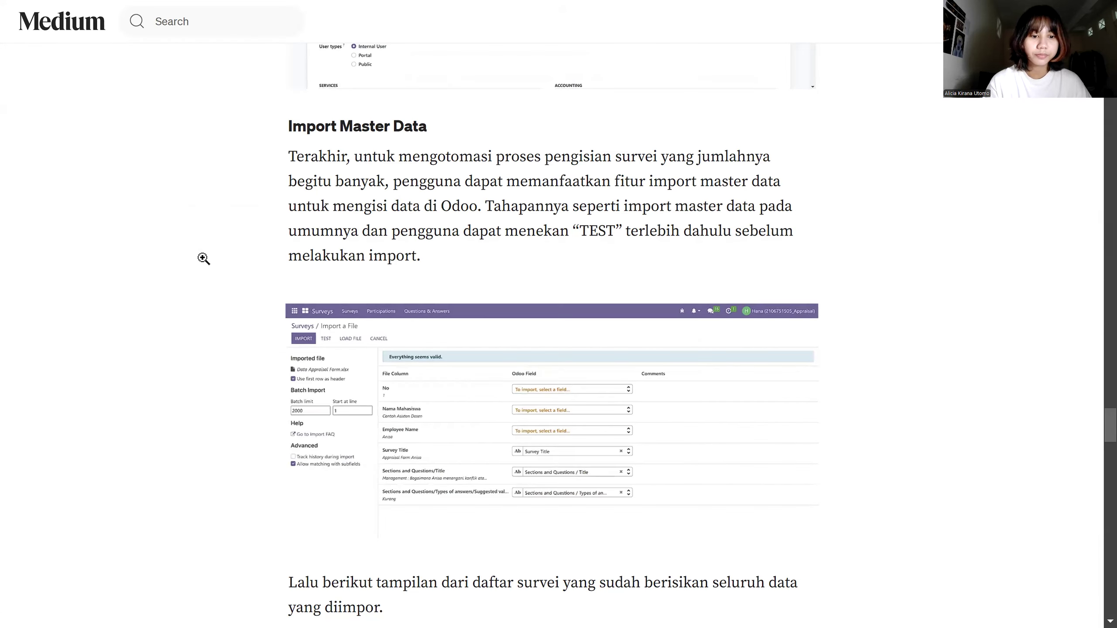
# Step: Examine the enlarged screenshot of the Surveys list containing the imported appraisal forms
pyautogui.scroll(-10, 203, 259)
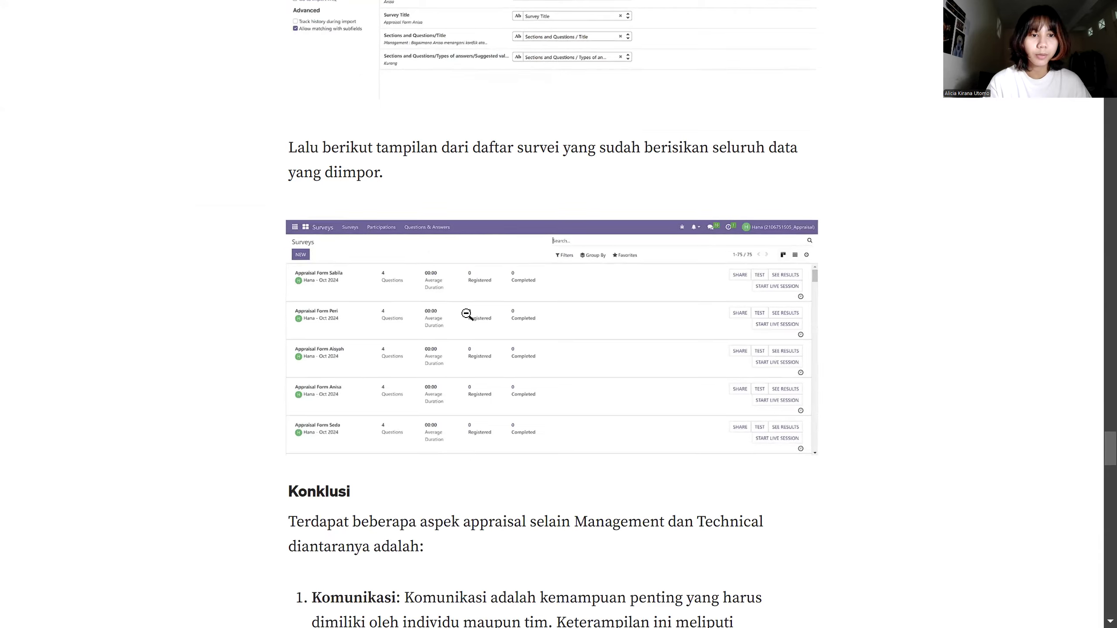
pyautogui.click(466, 313)
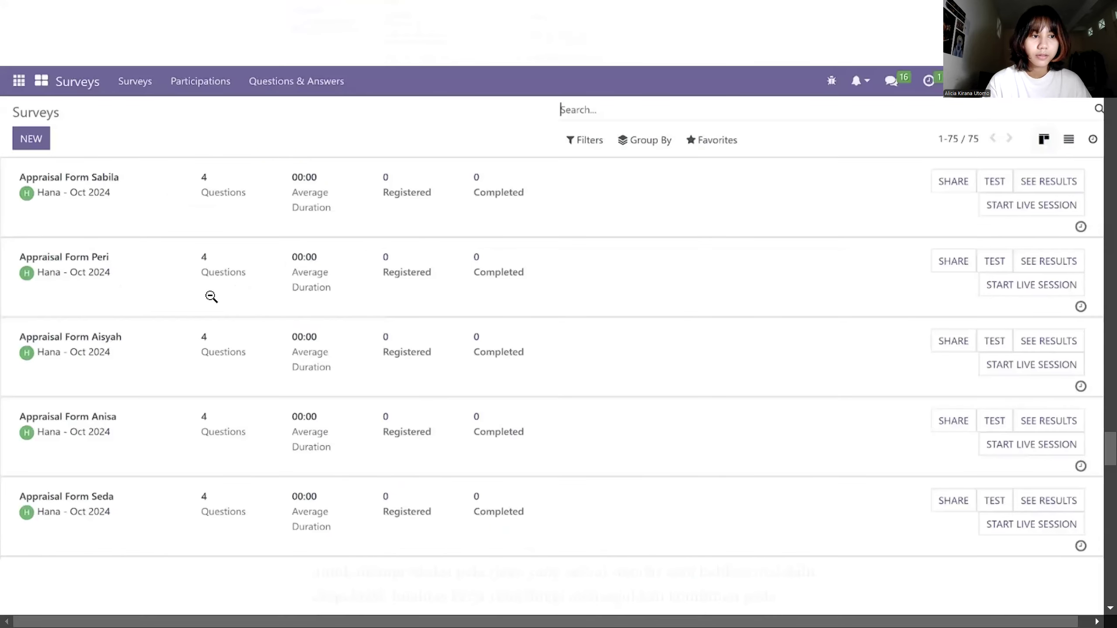
pyautogui.click(211, 296)
# Step: Read the Konklusi section on the Komunikasi and Kualitas Kerja aspects and the Appraisal and Surveys role combinations
pyautogui.scroll(-8, 213, 299)
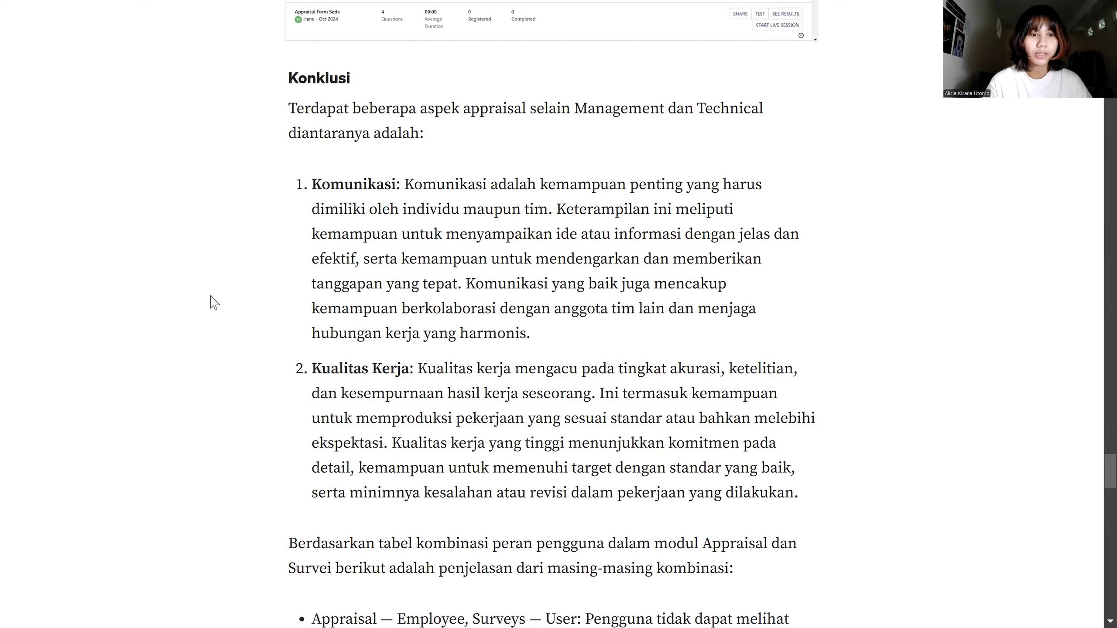
pyautogui.scroll(-3, 212, 297)
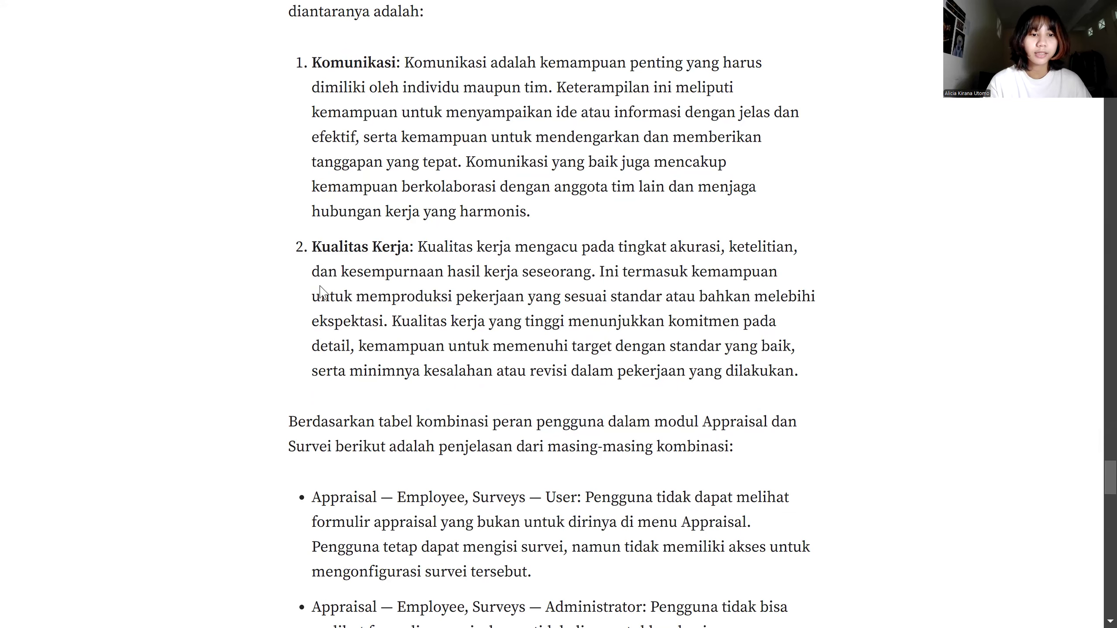
pyautogui.scroll(-4, 320, 287)
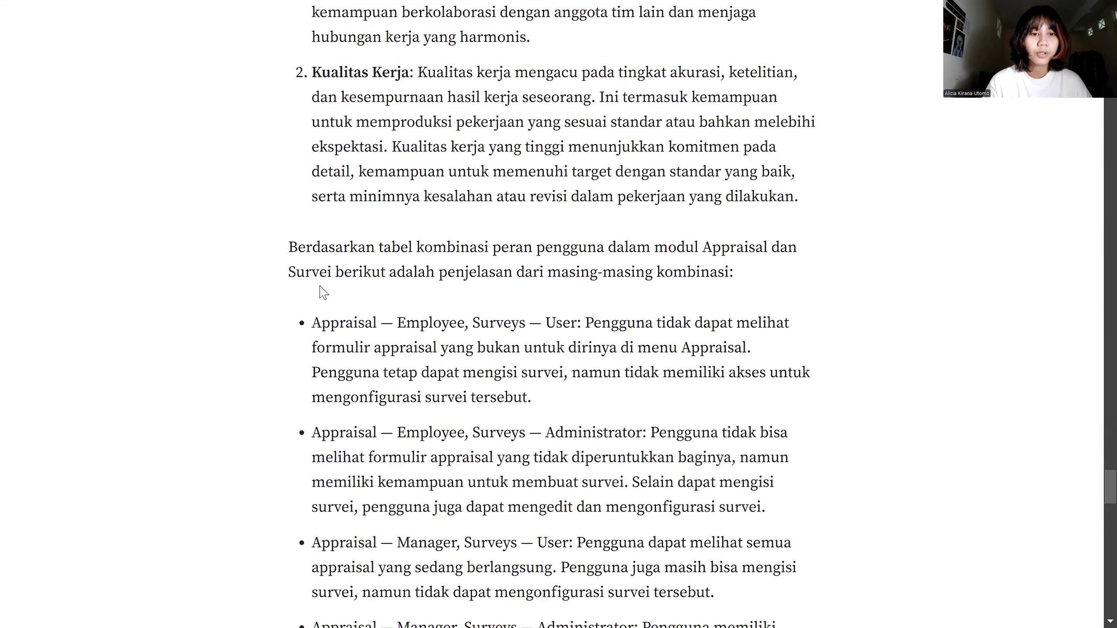
pyautogui.scroll(-2, 320, 286)
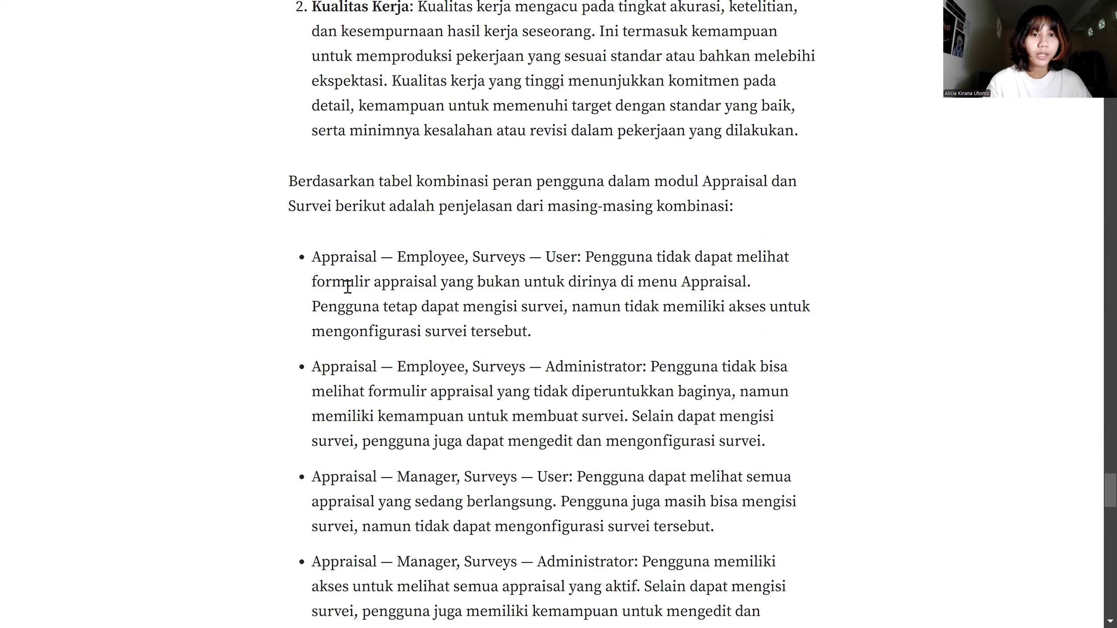
pyautogui.scroll(-2, 348, 287)
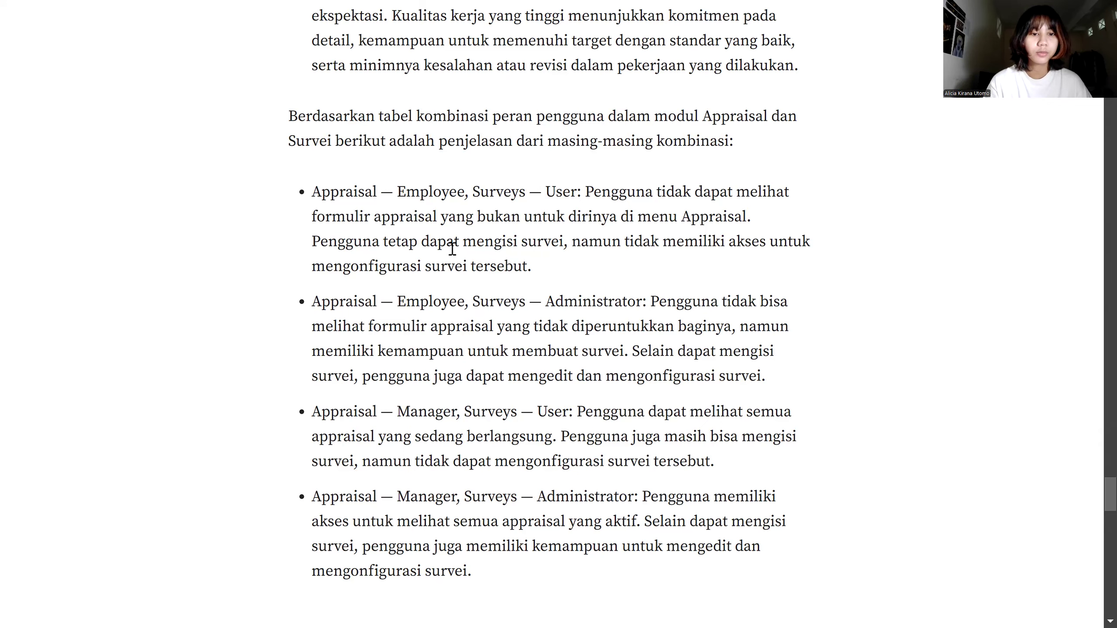
pyautogui.scroll(-2, 452, 249)
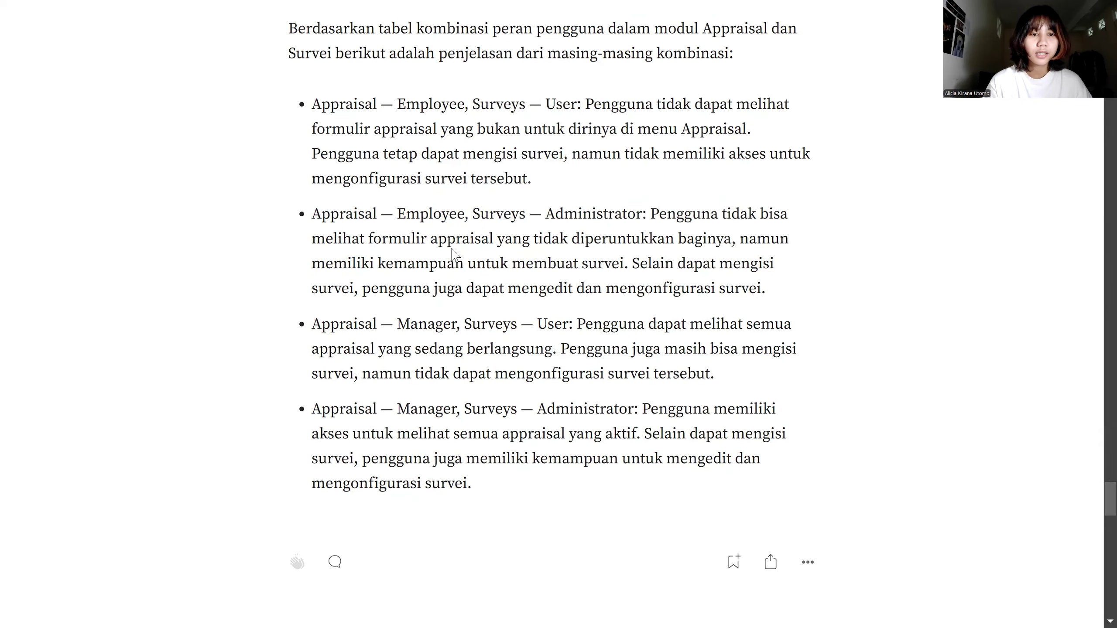